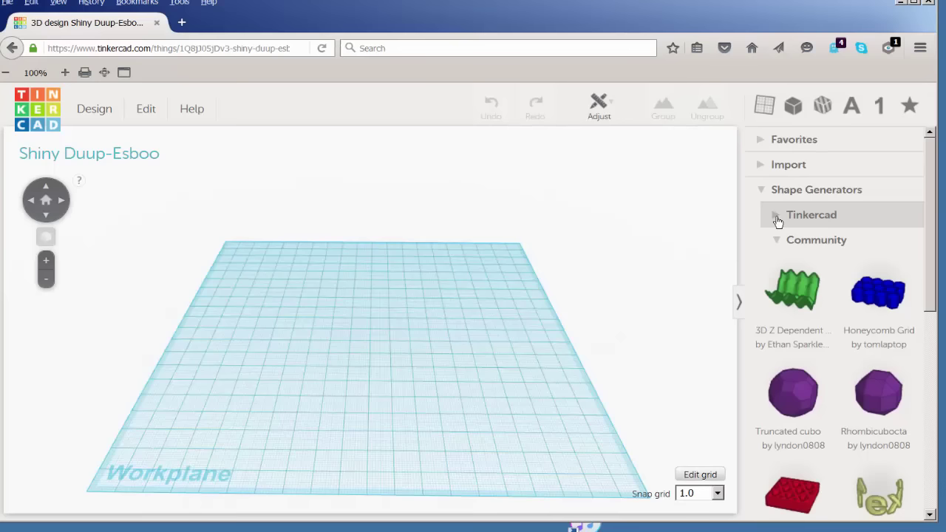
Step: Expand the Tinkercad shape generators category in the shape panel
left_click(777, 217)
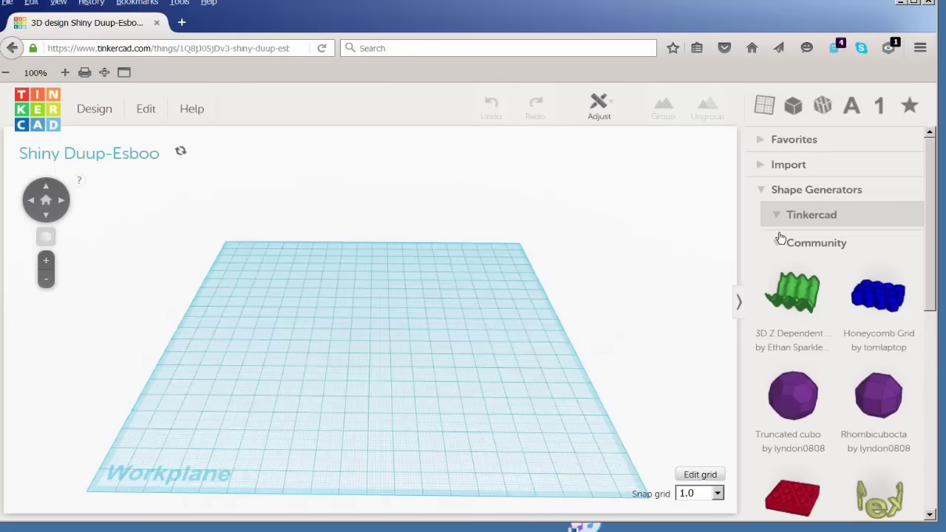
Step: Collapse the shape generators and show the basic Geometric shapes
left_click(780, 238)
left_click(804, 341)
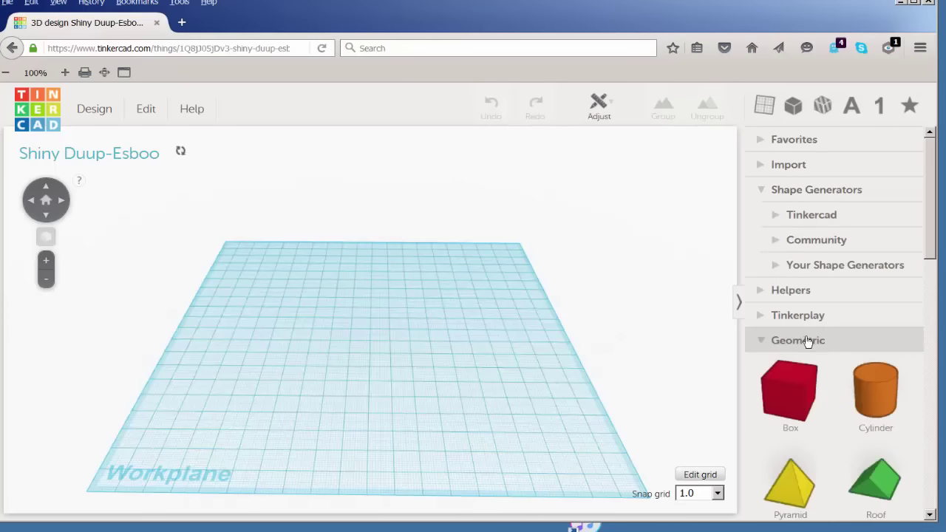
left_click_drag(930, 239, 937, 265)
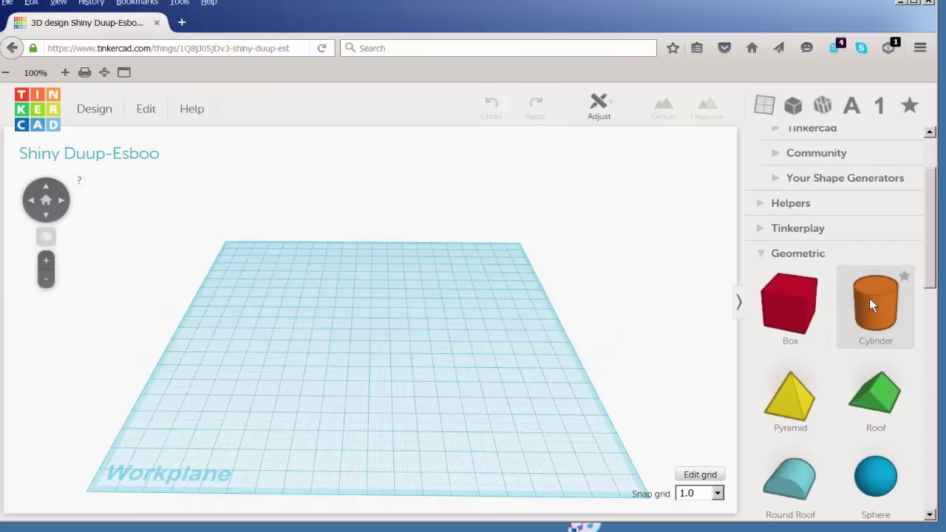
Step: Place a cylinder on the workplane and stretch it to 80 mm tall
left_click_drag(870, 302, 389, 377)
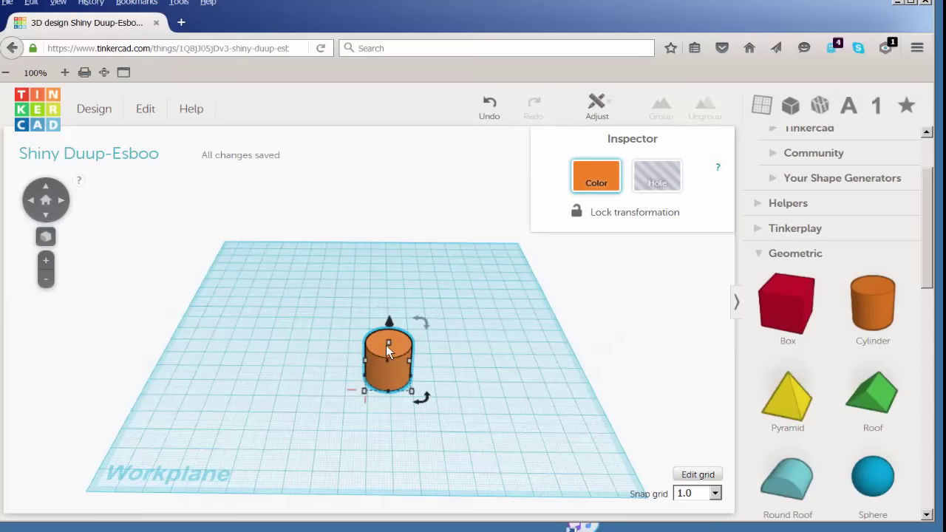
left_click_drag(388, 344, 371, 192)
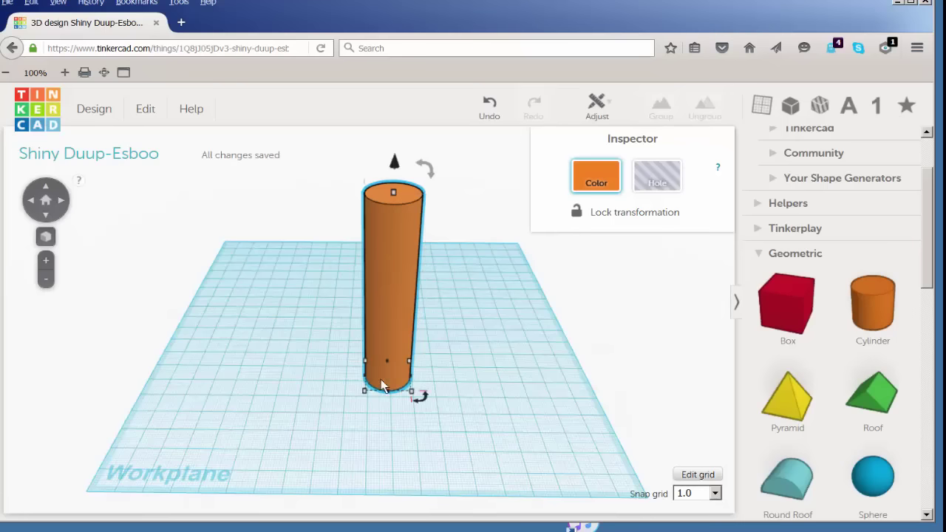
right_click_drag(330, 382, 316, 273)
left_click(313, 264)
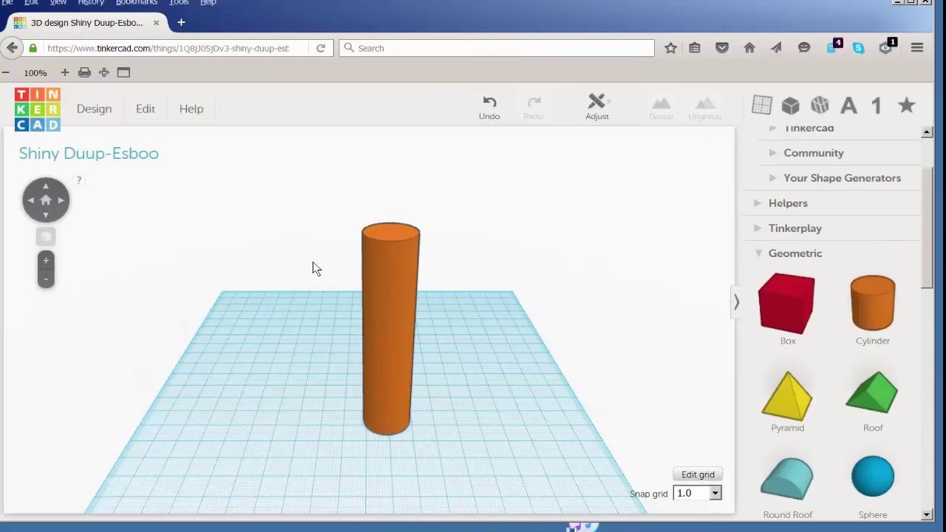
Step: Set a new workplane on the cylinder's top face
left_click(762, 106)
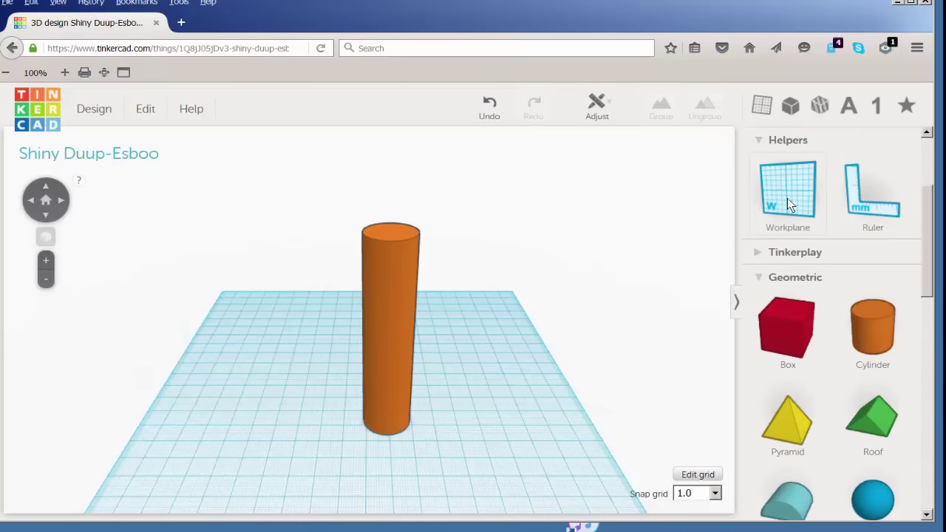
left_click(788, 198)
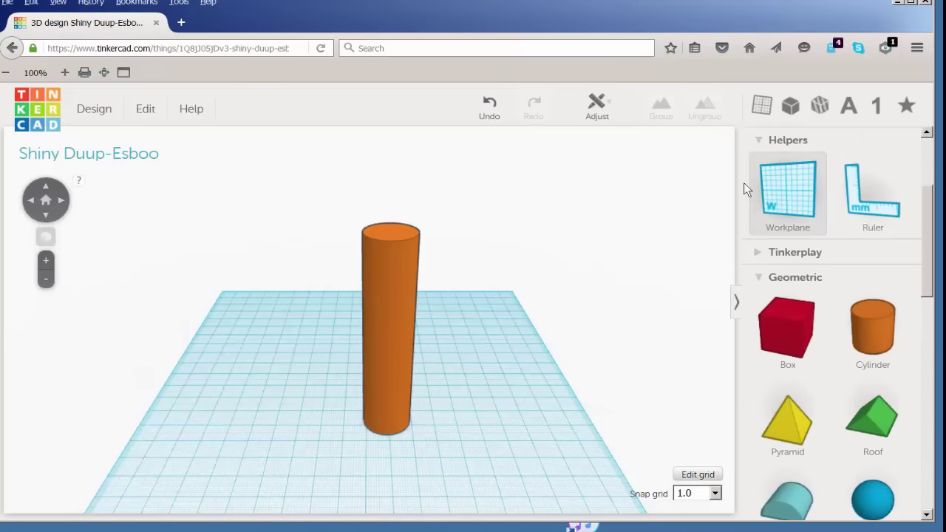
left_click(387, 230)
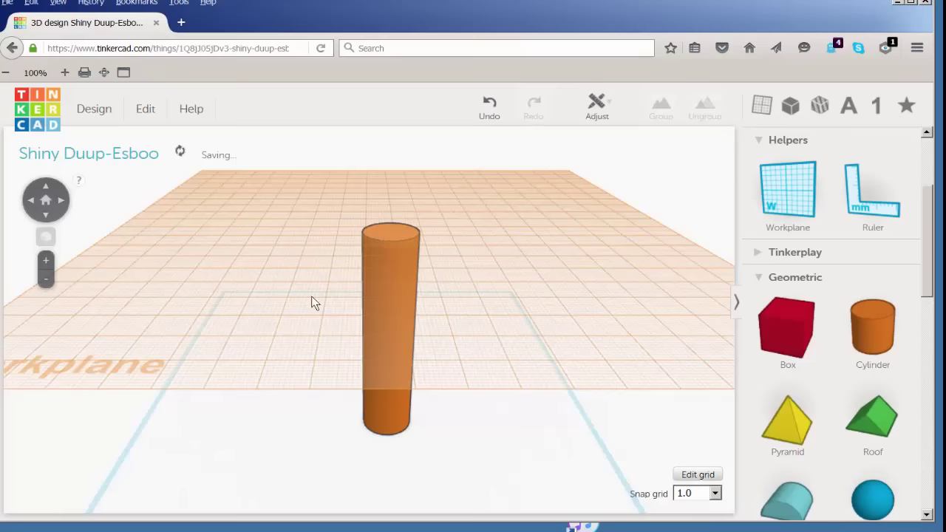
scroll(311, 296, "down", 3)
right_click_drag(312, 295, 350, 359)
scroll(348, 359, "up", 4)
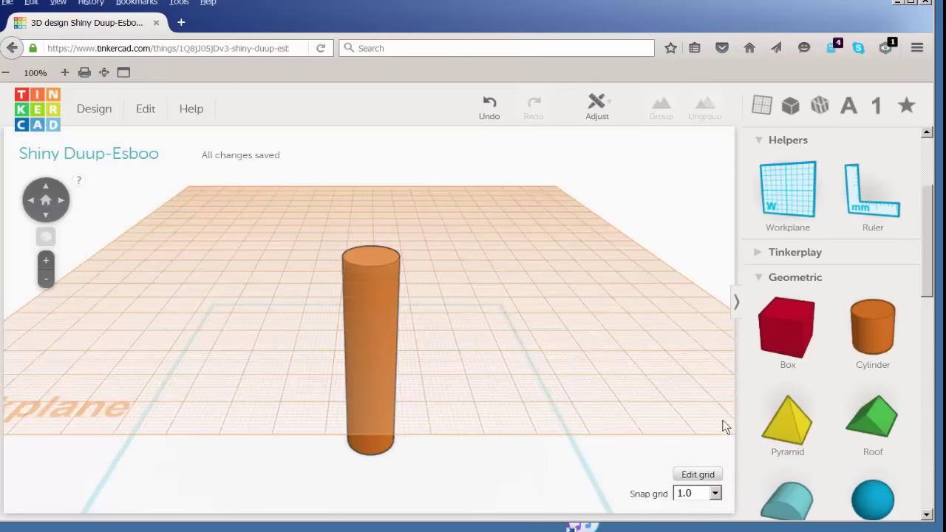
scroll(808, 431, "down", 5)
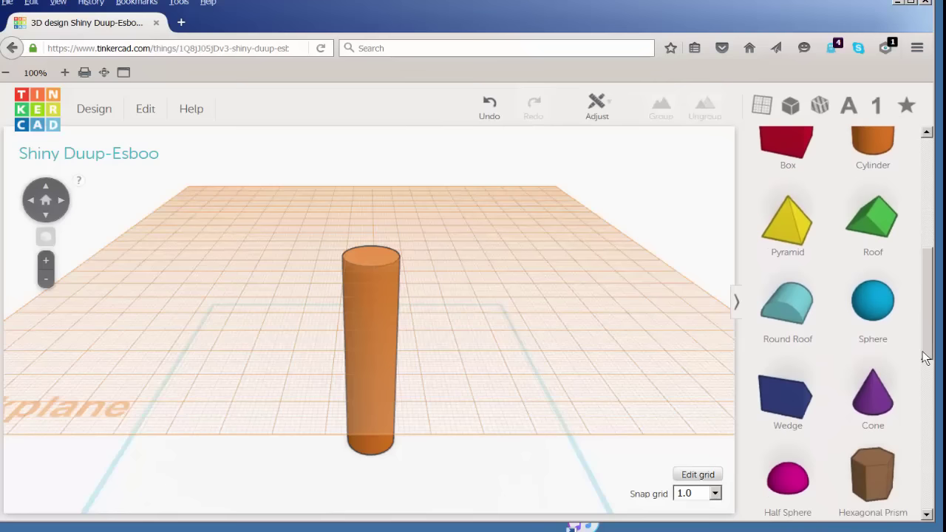
Step: Add a cone on the cylinder, select both, and flip them point-down
left_click_drag(885, 400, 371, 257)
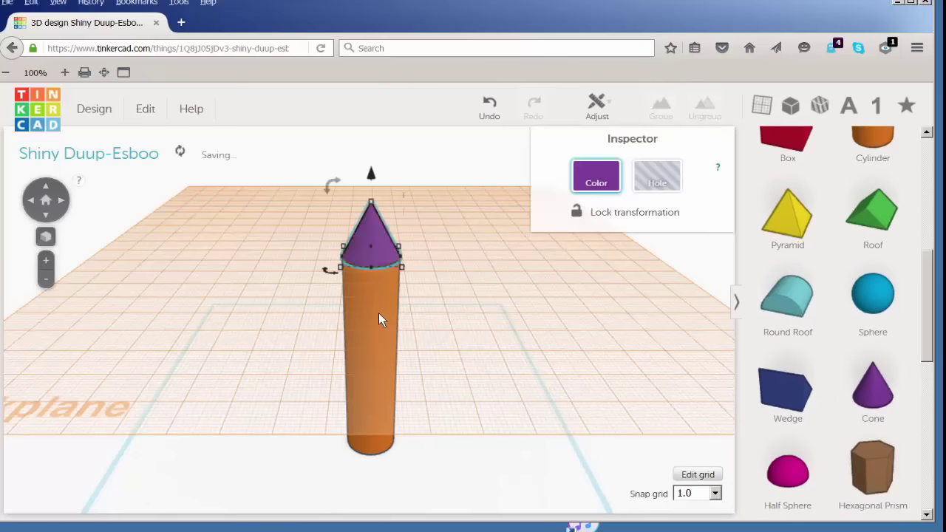
left_click(293, 252)
left_click_drag(307, 185, 477, 472)
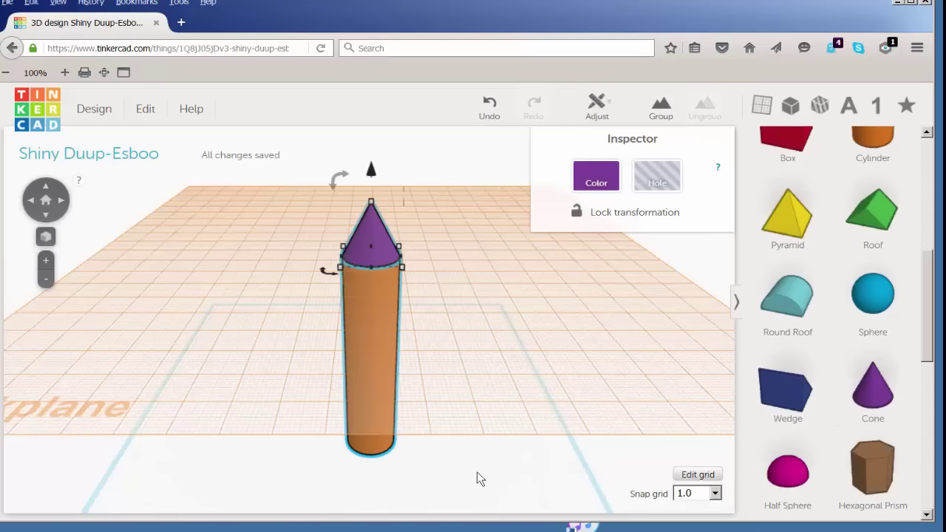
mouse_move(333, 189)
left_mouse_down()
mouse_move(365, 155)
mouse_move(448, 177)
mouse_move(490, 209)
mouse_move(516, 260)
mouse_move(518, 294)
mouse_move(495, 363)
mouse_move(455, 425)
mouse_move(409, 458)
left_mouse_up()
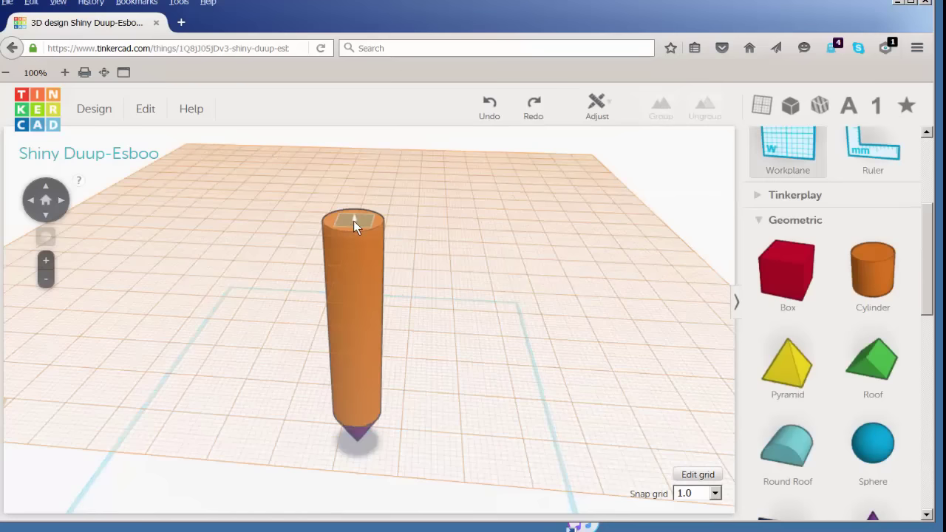
left_click(353, 220)
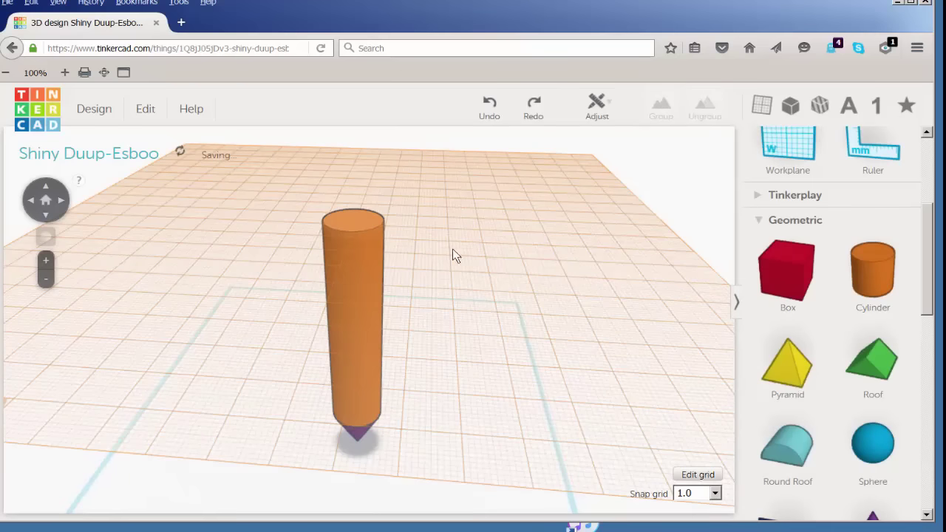
Step: Cap the shaft with a second cylinder, undo its height change, and widen it to 24 mm
mouse_move(878, 284)
left_mouse_down()
mouse_move(873, 274)
mouse_move(595, 194)
mouse_move(353, 221)
left_mouse_up()
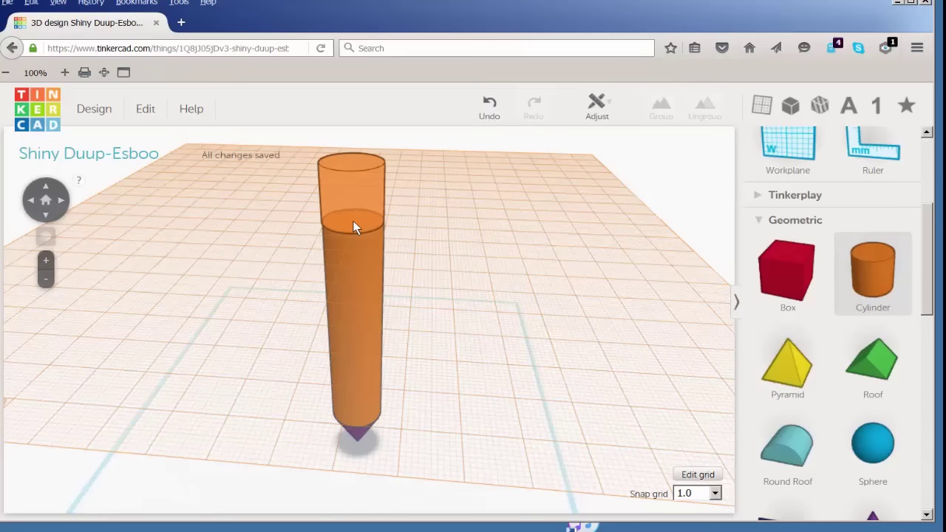
right_click_drag(264, 249, 275, 322)
right_click_drag(382, 316, 382, 267)
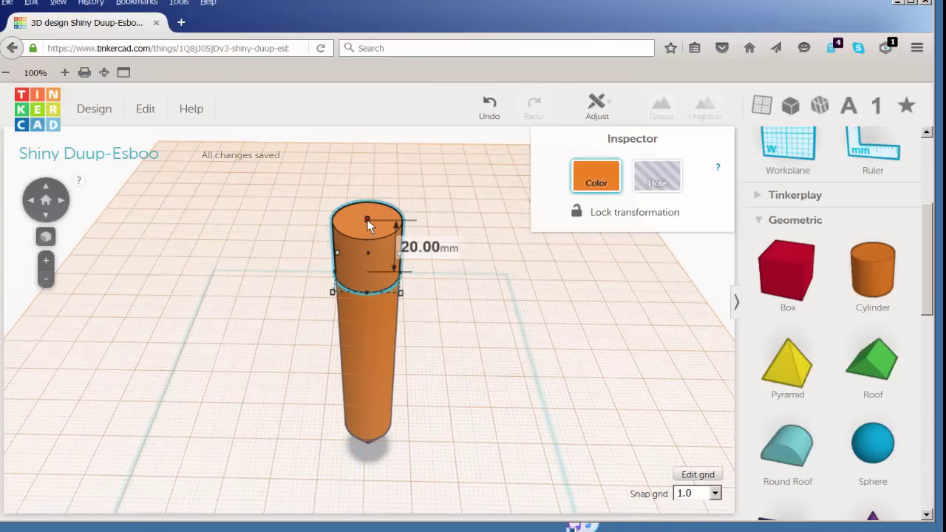
left_click_drag(368, 220, 366, 260)
key("ctrl+z")
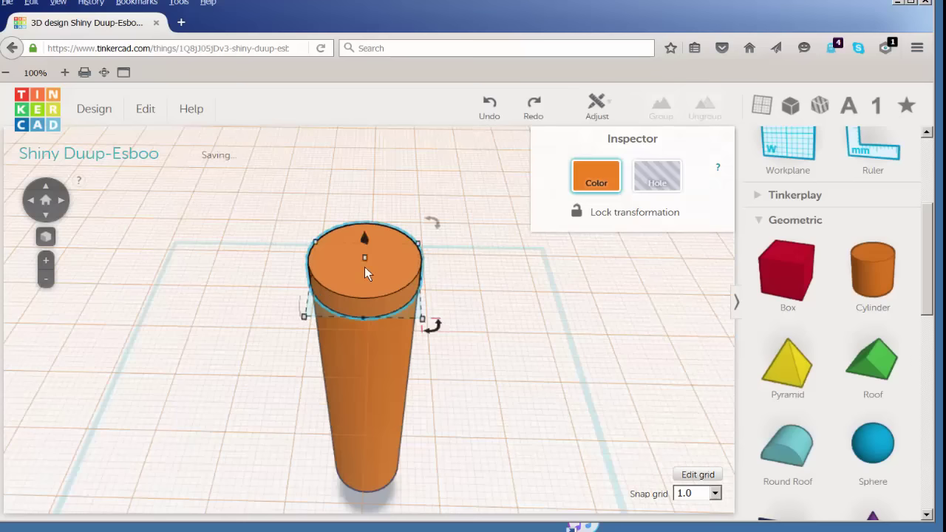
mouse_move(419, 244)
left_mouse_down()
mouse_move(466, 231)
mouse_move(410, 245)
left_mouse_up()
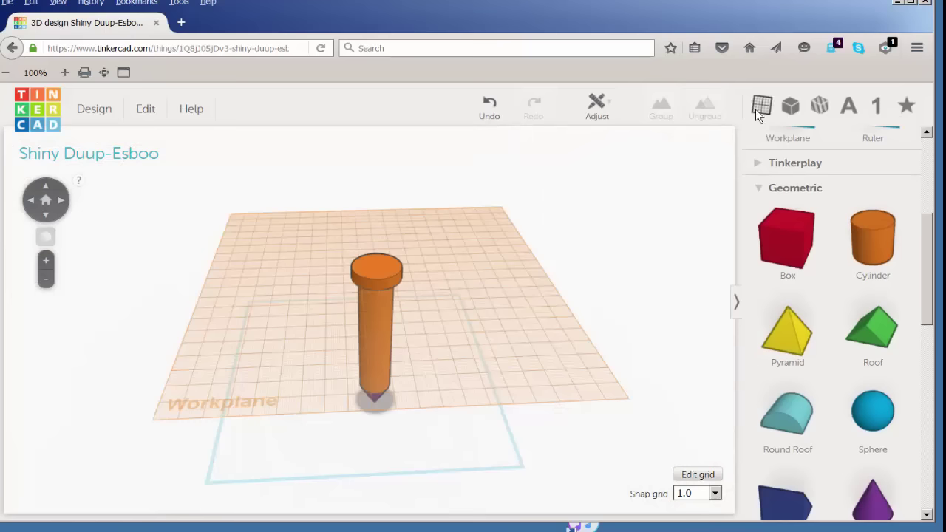
Step: Set a new workplane on the screw head's top face
left_click(763, 106)
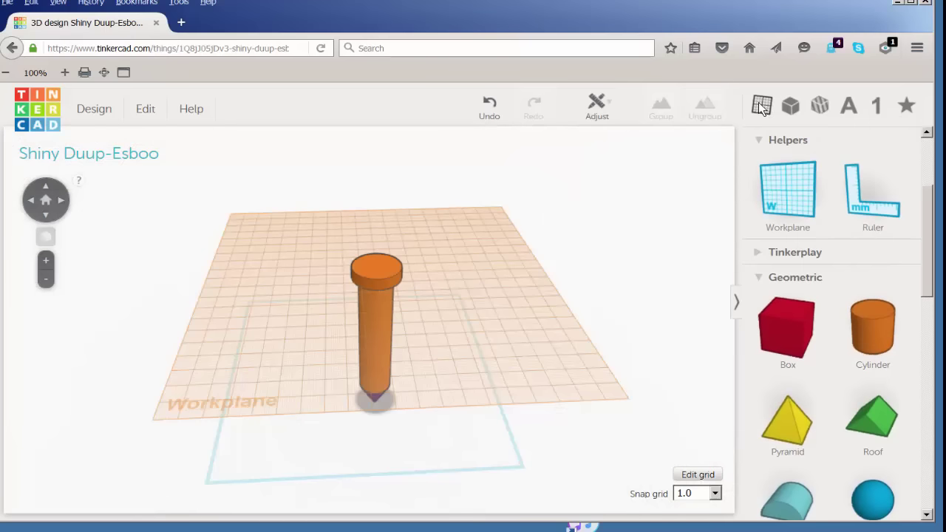
left_click(800, 182)
left_click(377, 264)
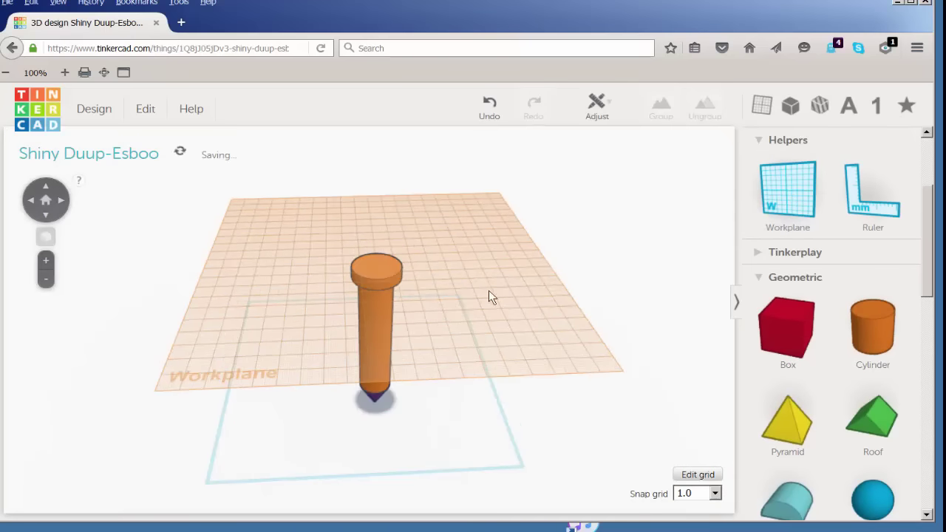
scroll(933, 285, "down", 4)
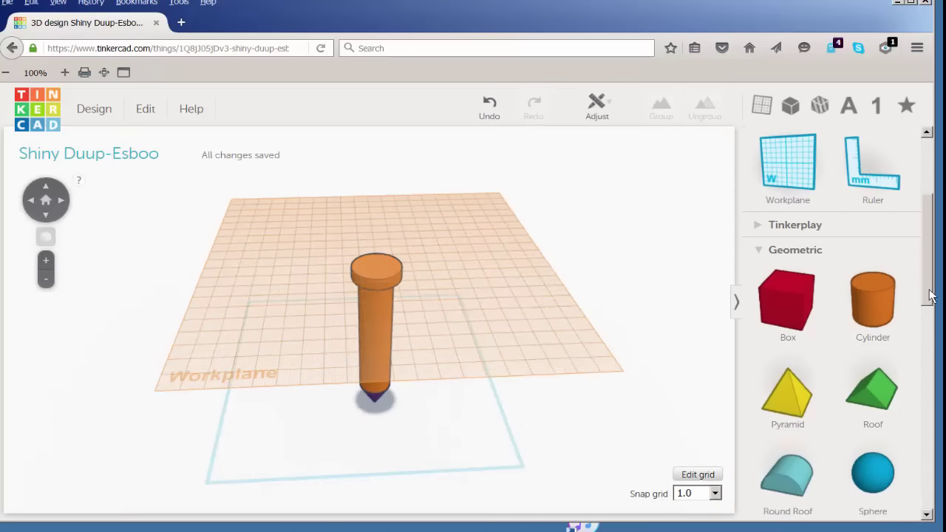
scroll(841, 328, "down", 2)
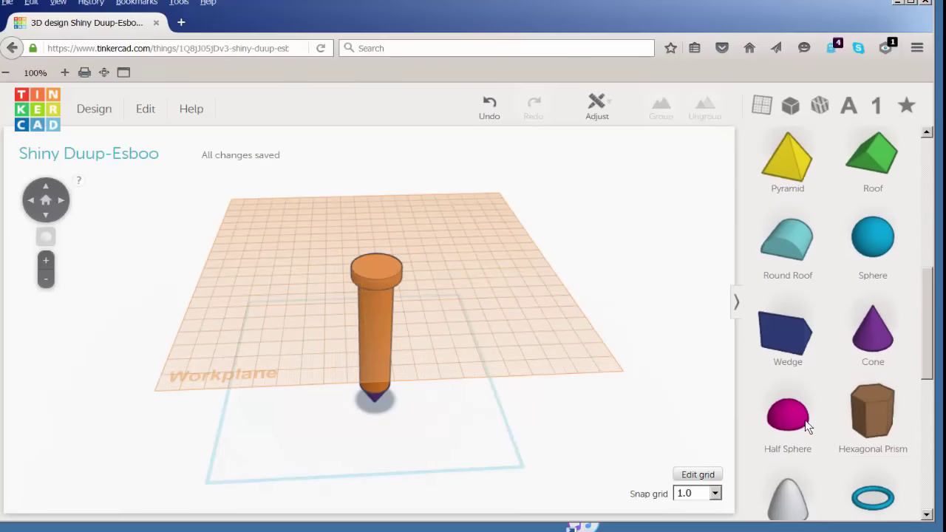
Step: Place a half sphere centred on the head and enlarge it to 26 mm
left_click_drag(784, 414, 378, 268)
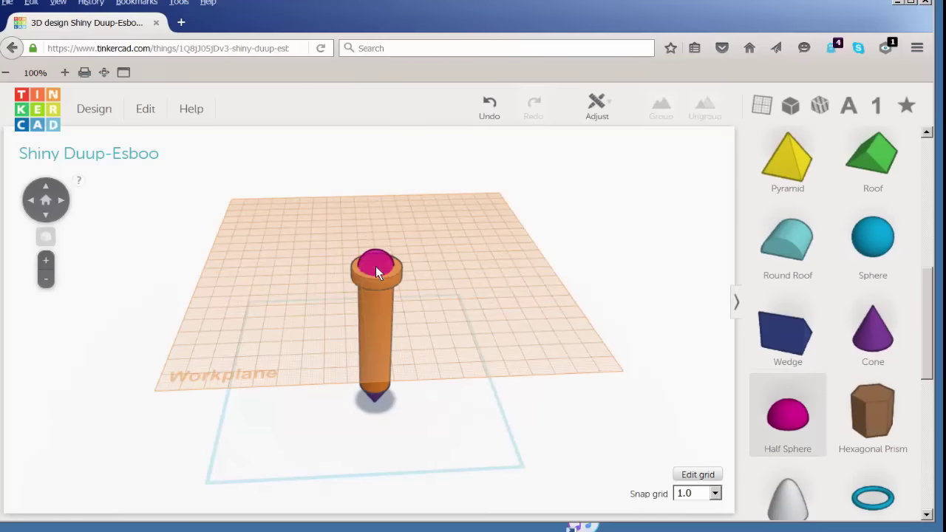
left_click(375, 268)
scroll(375, 268, "up", 5)
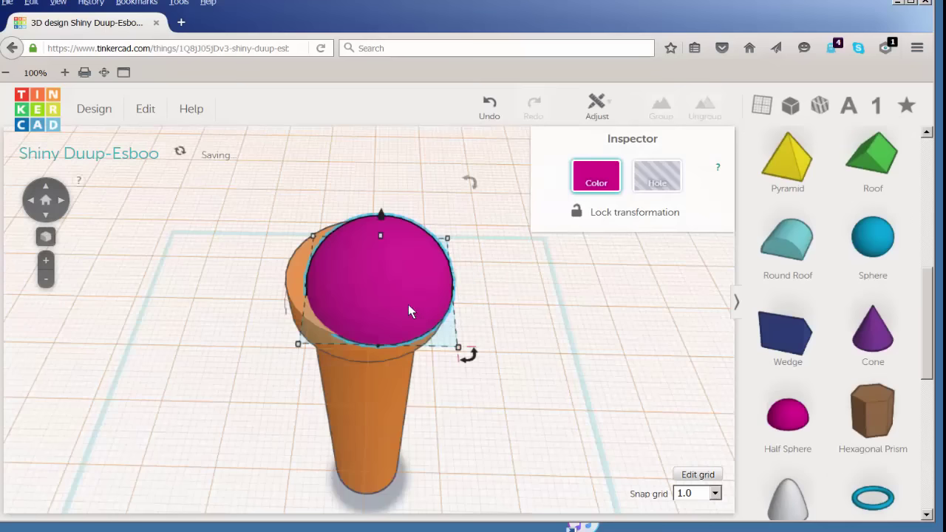
left_click_drag(408, 305, 375, 294)
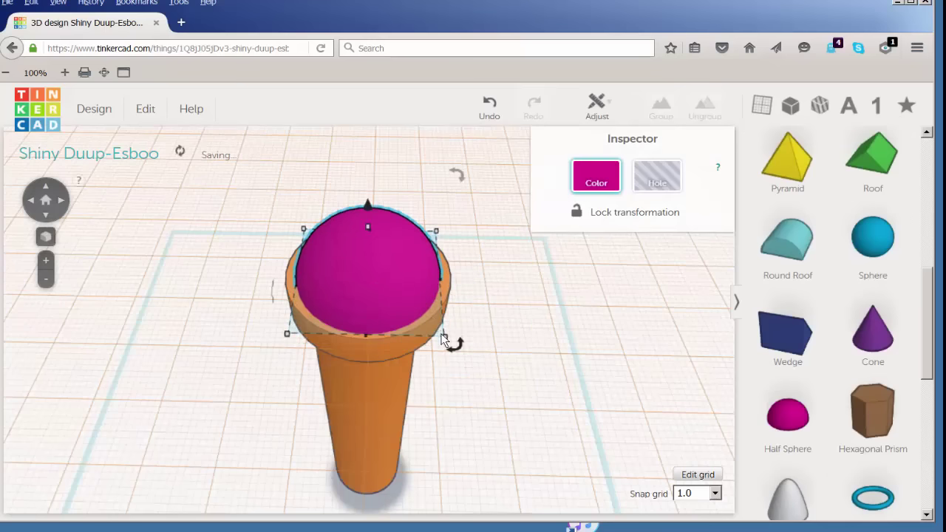
mouse_move(446, 340)
left_click_drag(447, 341, 456, 341)
right_click_drag(457, 340, 276, 345)
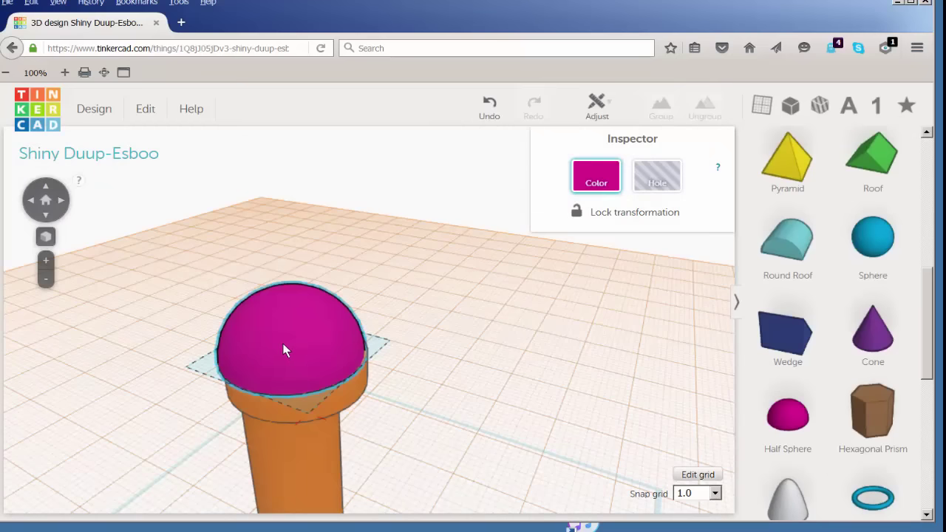
left_click_drag(276, 345, 281, 344)
left_click(422, 397)
Step: Lower the magenta half sphere to 9 mm tall and recentre the view
scroll(432, 401, "down", 8)
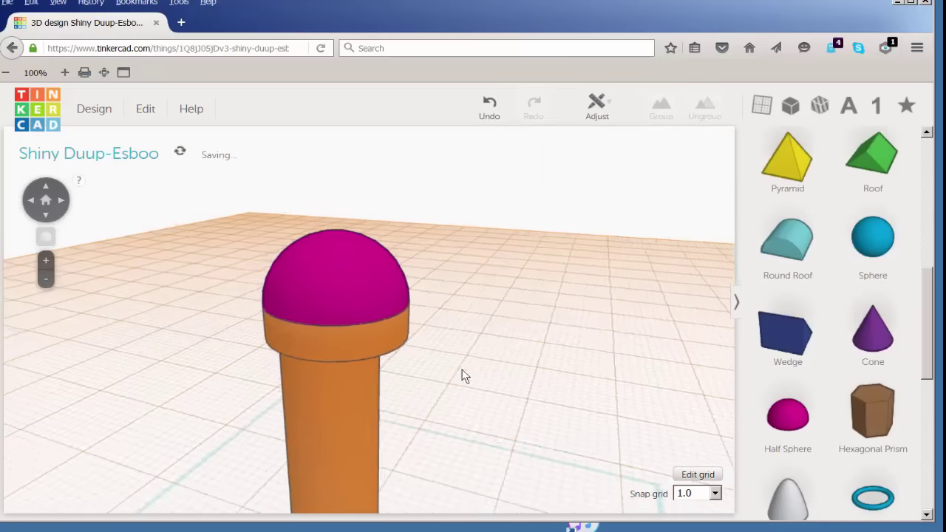
mouse_move(498, 372)
right_mouse_down()
mouse_move(392, 374)
mouse_move(392, 356)
right_mouse_up()
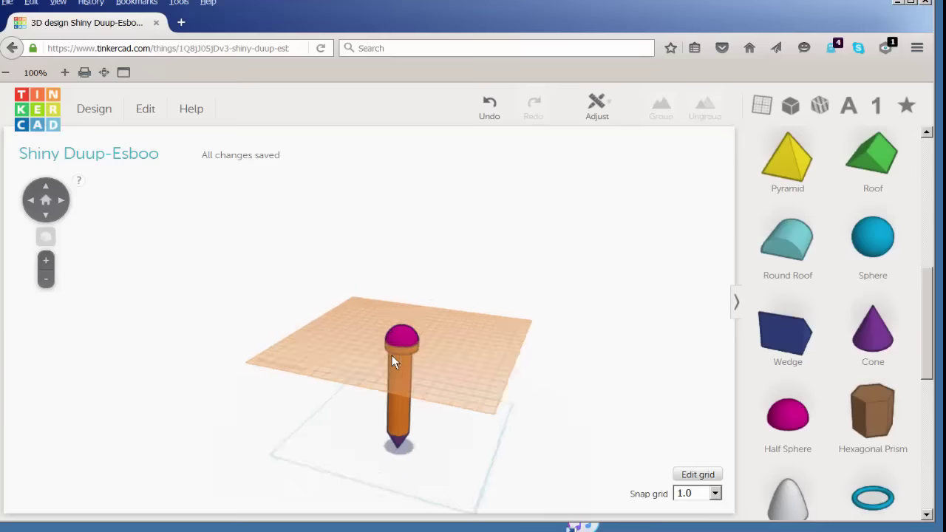
scroll(403, 351, "up", 5)
left_click(447, 341)
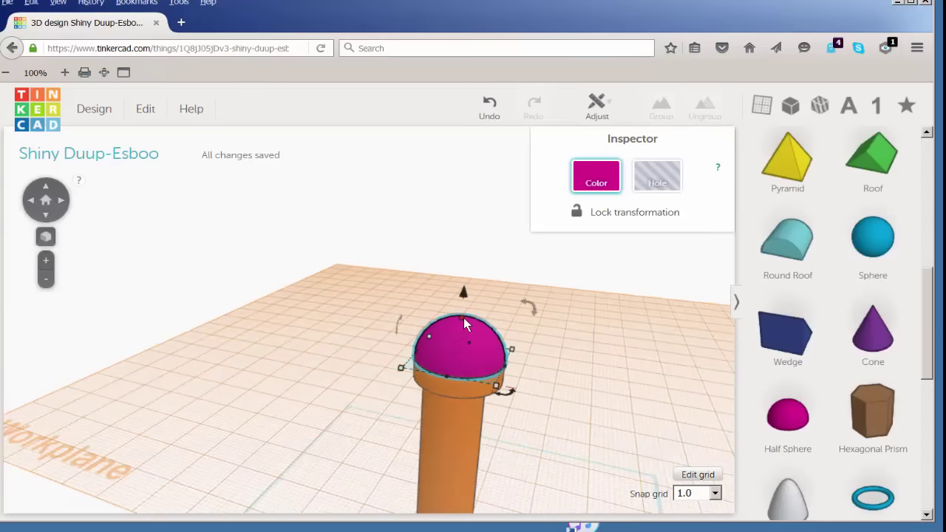
left_click_drag(463, 318, 458, 332)
left_click(285, 247)
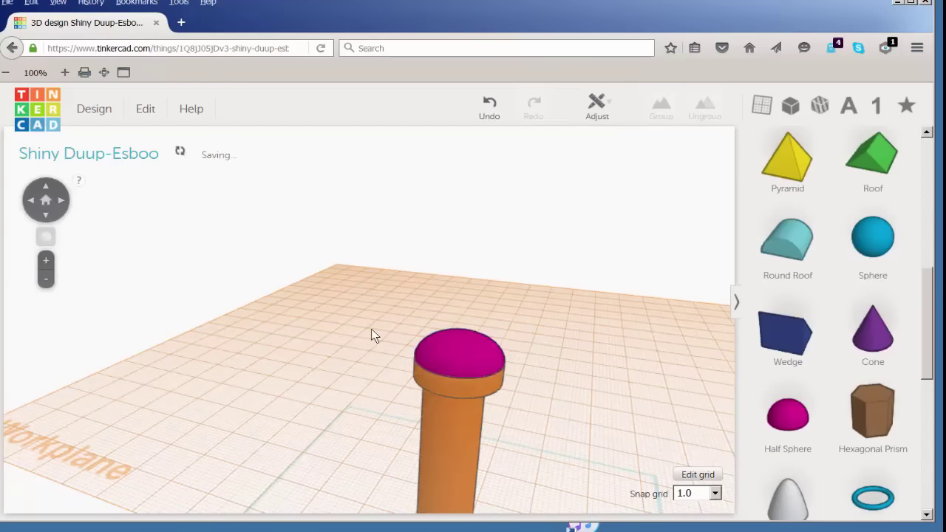
scroll(379, 334, "down", 5)
middle_click_drag(379, 334, 390, 309)
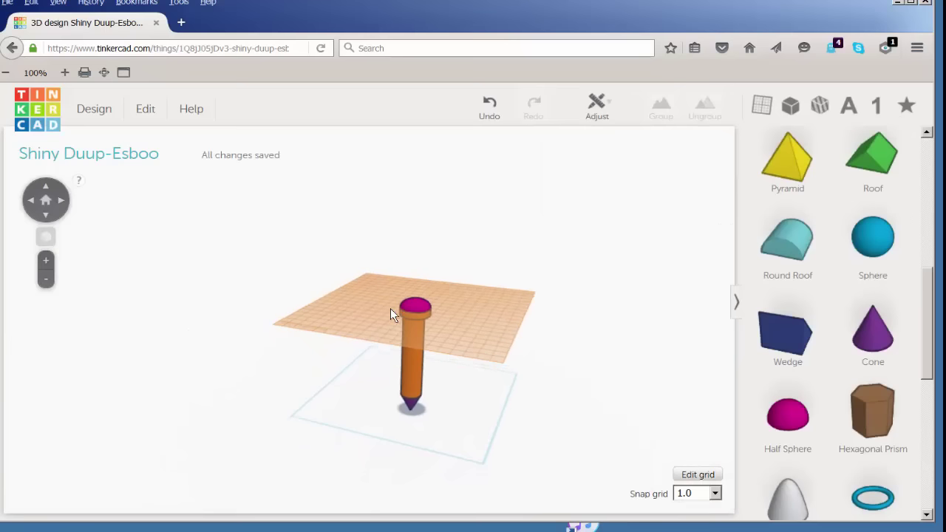
left_click(766, 105)
Step: Reset the workplane to the ground and select the magenta cap, orange shaft and purple tip
left_click_drag(783, 183, 407, 419)
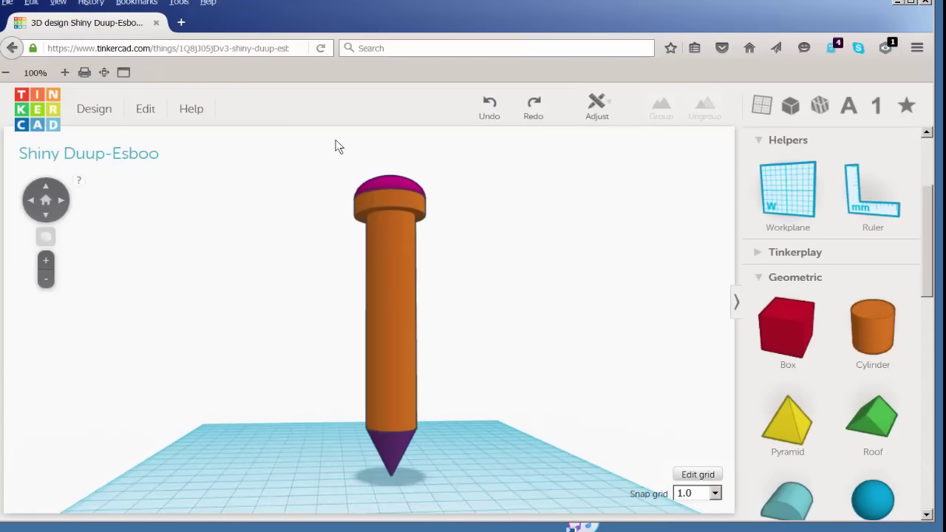
left_click(398, 190)
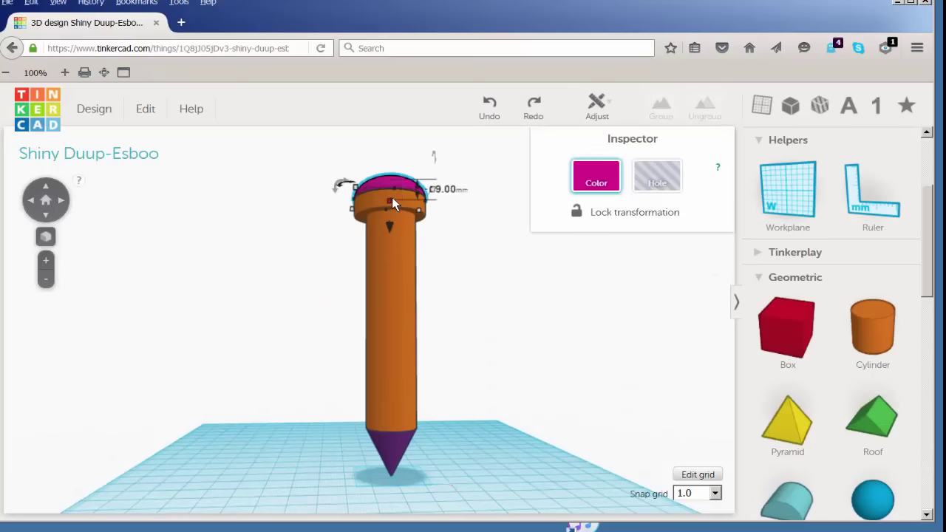
left_click(391, 282, "shift")
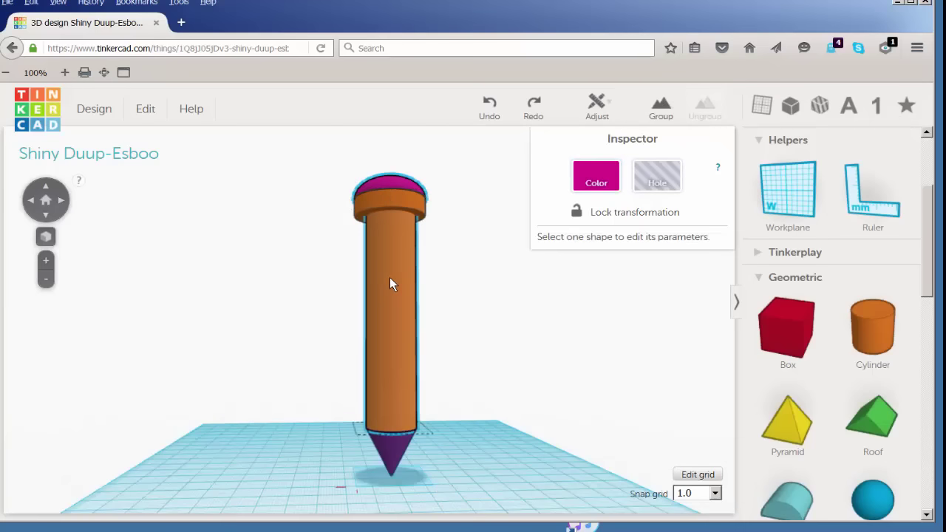
left_click(399, 443, "shift")
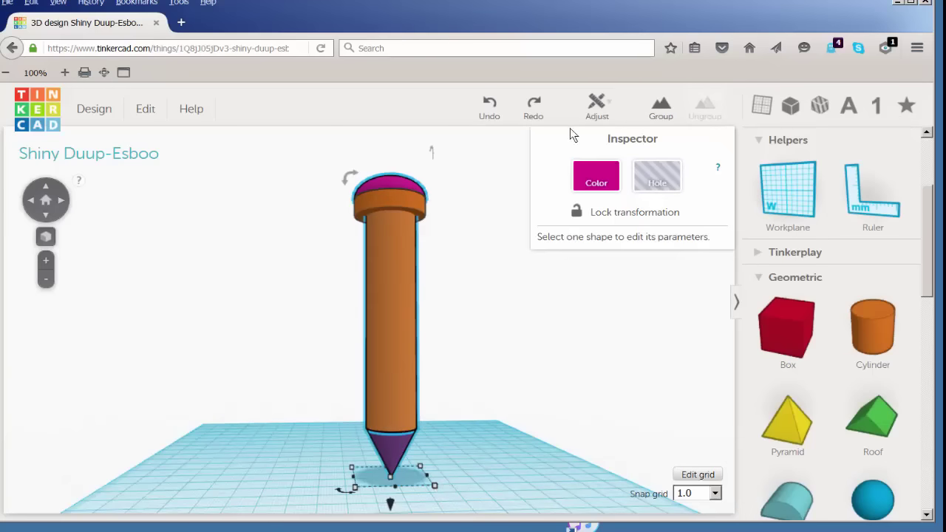
Step: Centre the cap and shaft over the tip with the Align tool
left_click(597, 106)
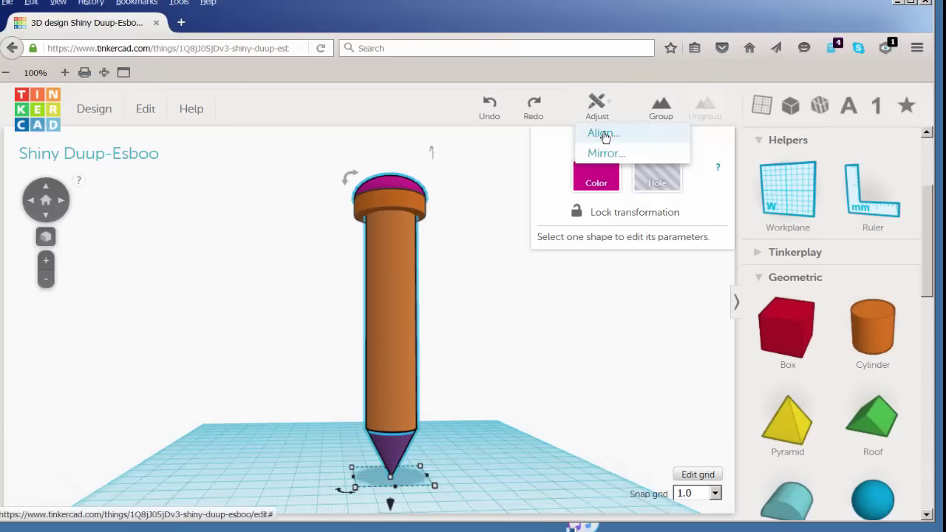
left_click(602, 134)
right_click_drag(485, 373, 369, 471)
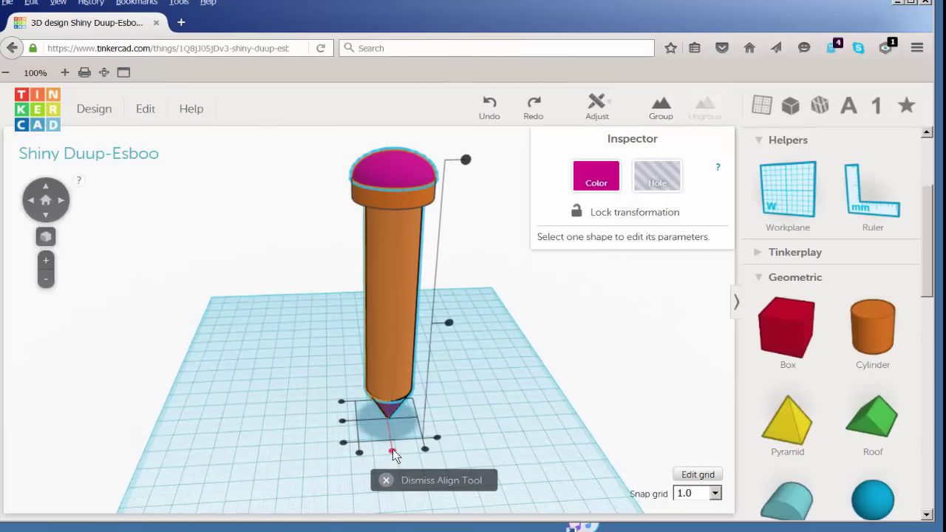
left_click(393, 453)
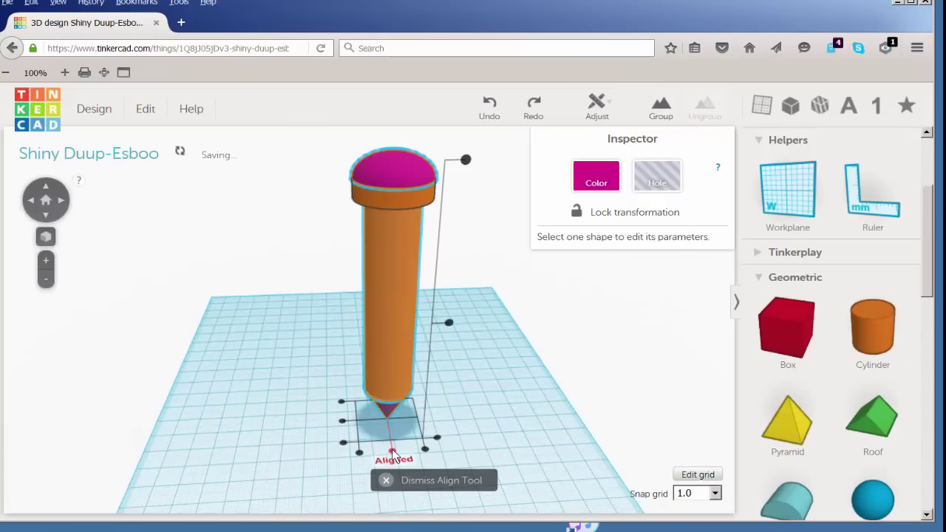
left_click(252, 221)
Step: Orbit side-on and check the screw by selecting and deselecting all parts
mouse_move(255, 260)
right_mouse_down()
mouse_move(259, 290)
mouse_move(252, 222)
mouse_move(431, 212)
right_mouse_up()
mouse_move(308, 144)
left_mouse_down()
mouse_move(575, 443)
mouse_move(563, 432)
left_mouse_up()
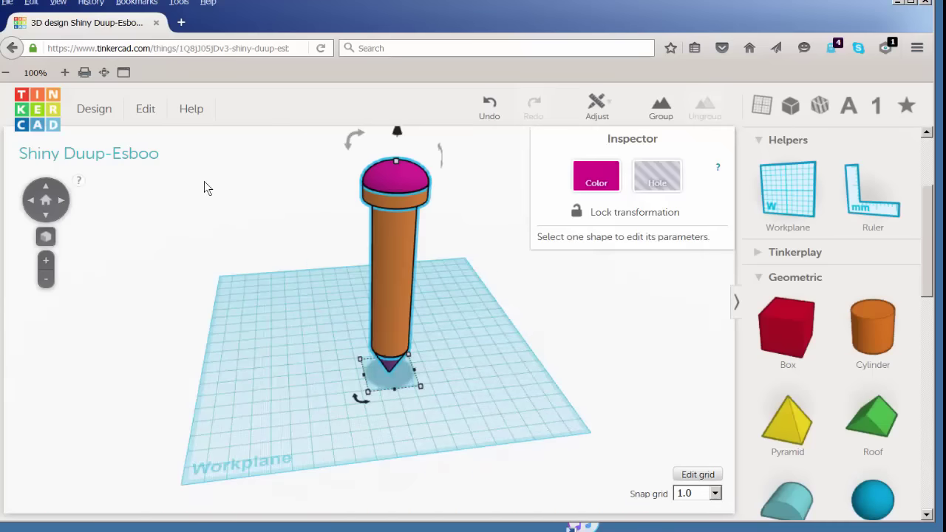
left_click(279, 198)
Step: Orbit to look down on the magenta cap and place a workplane on its top
right_click_drag(329, 243, 348, 284)
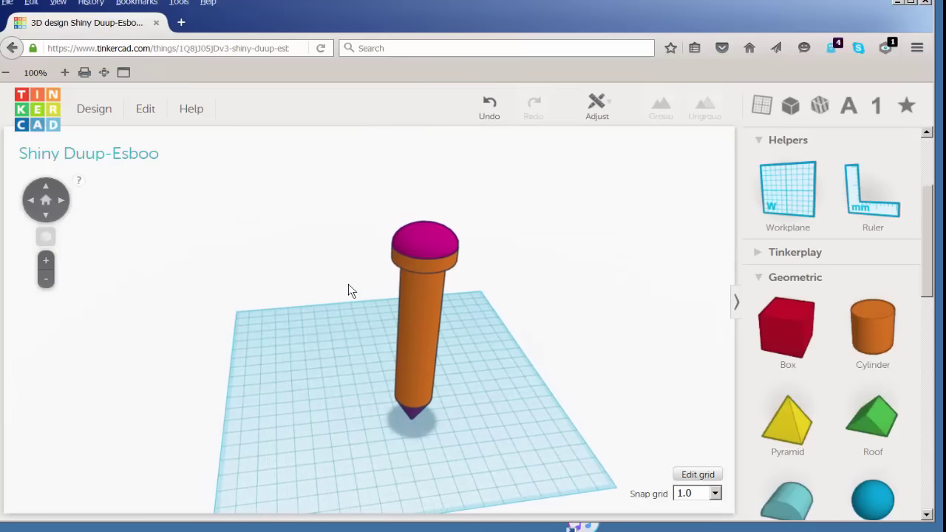
scroll(315, 316, "up", 5)
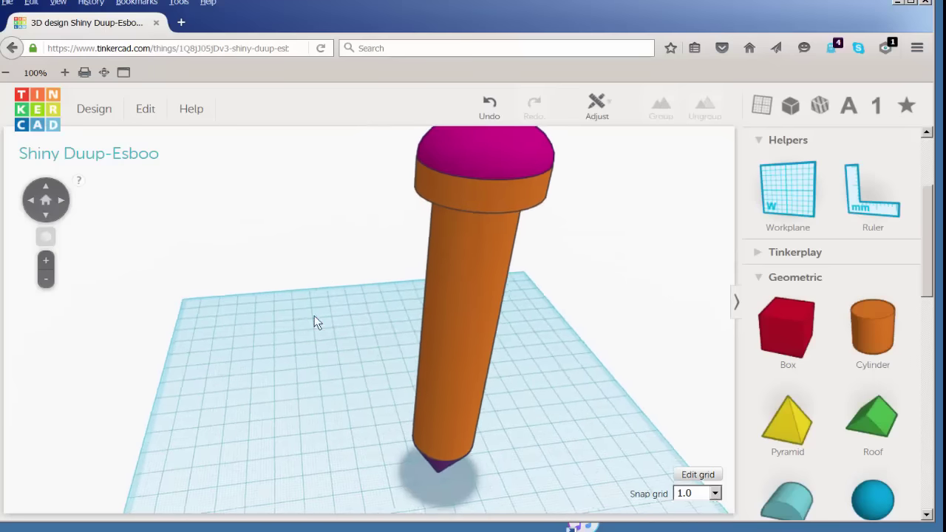
right_click_drag(290, 372, 253, 387)
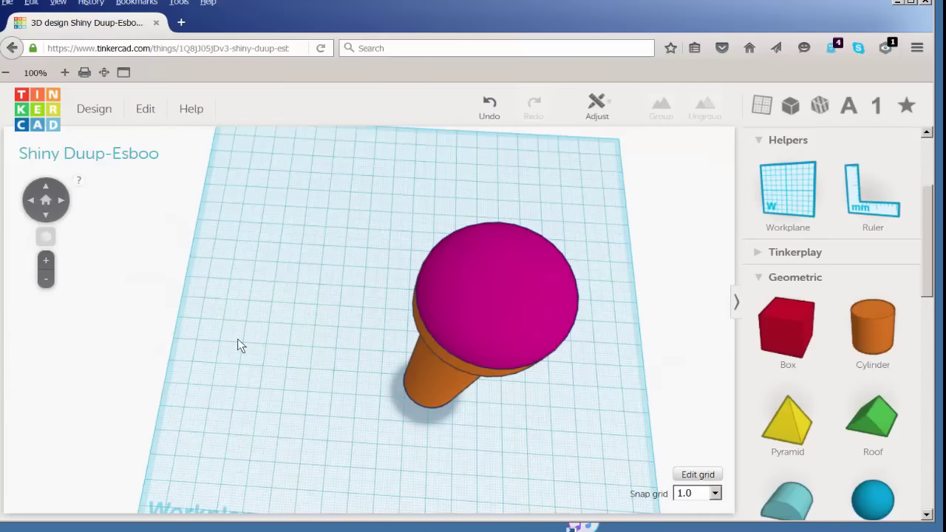
mouse_move(237, 339)
right_mouse_down()
mouse_move(200, 349)
mouse_move(193, 326)
mouse_move(170, 318)
right_mouse_up()
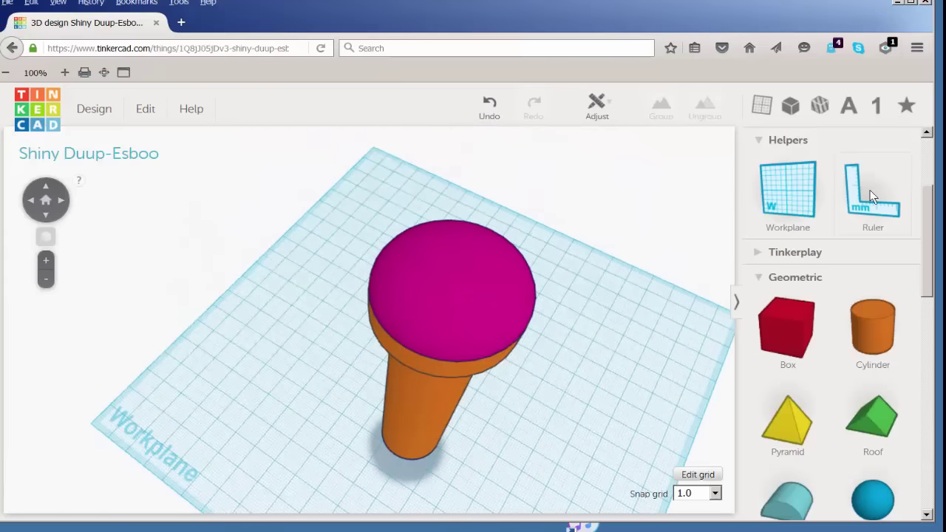
left_click(784, 167)
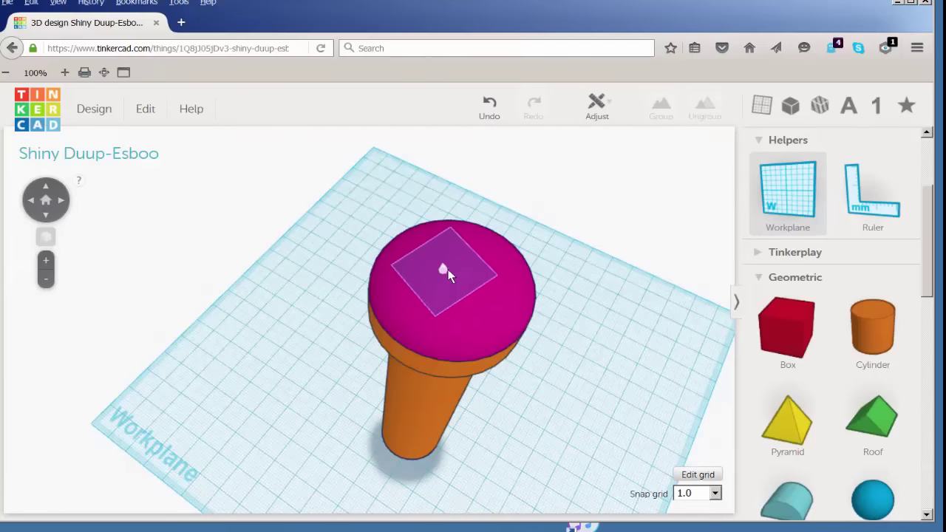
left_click(421, 289)
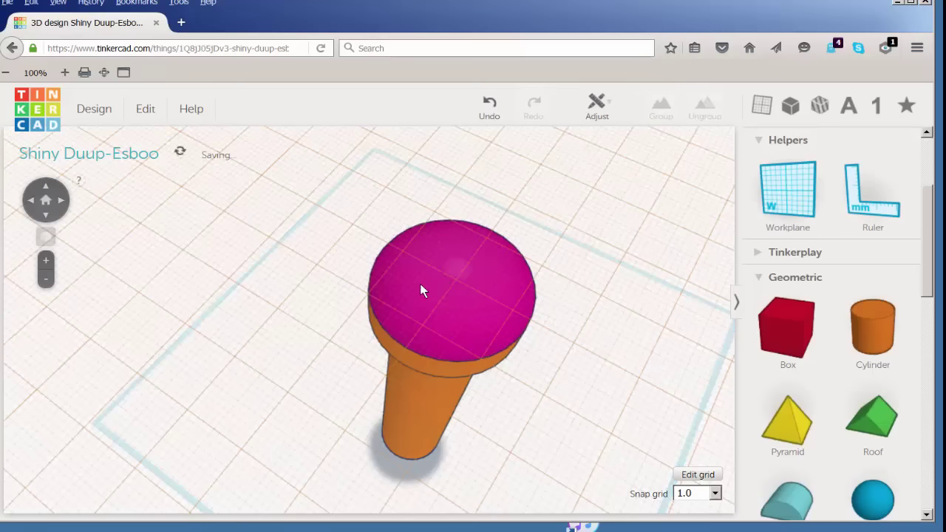
Step: Add a box on the dome and reshape it into a 22 × 1 mm slab 9 mm tall
left_click(790, 323)
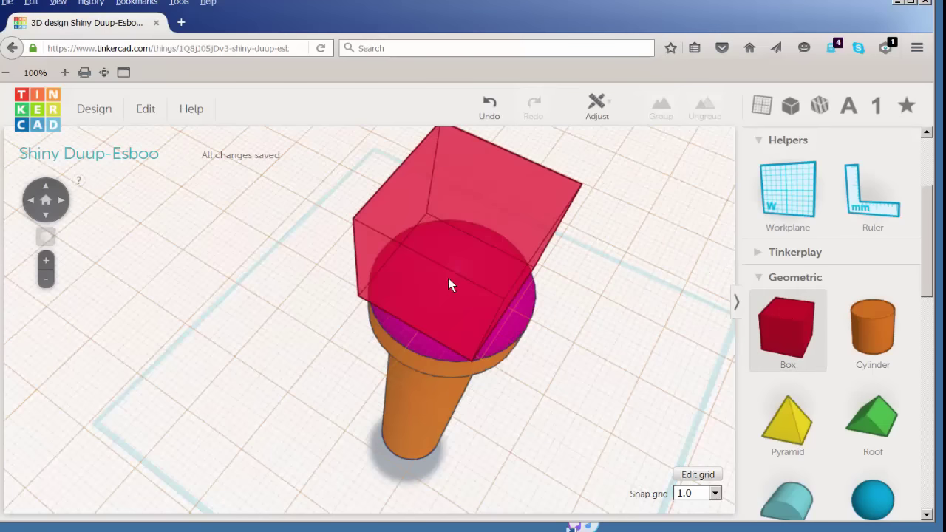
left_click(450, 281)
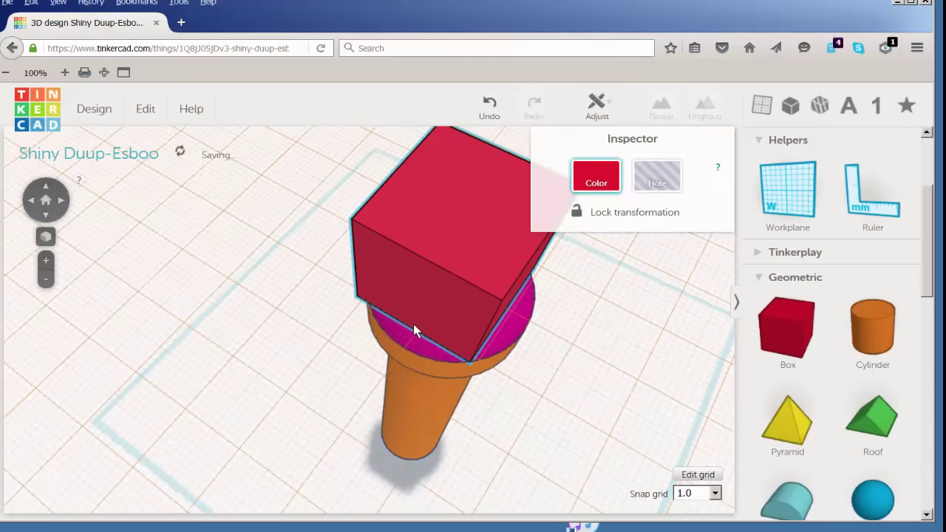
right_click_drag(413, 324, 340, 320)
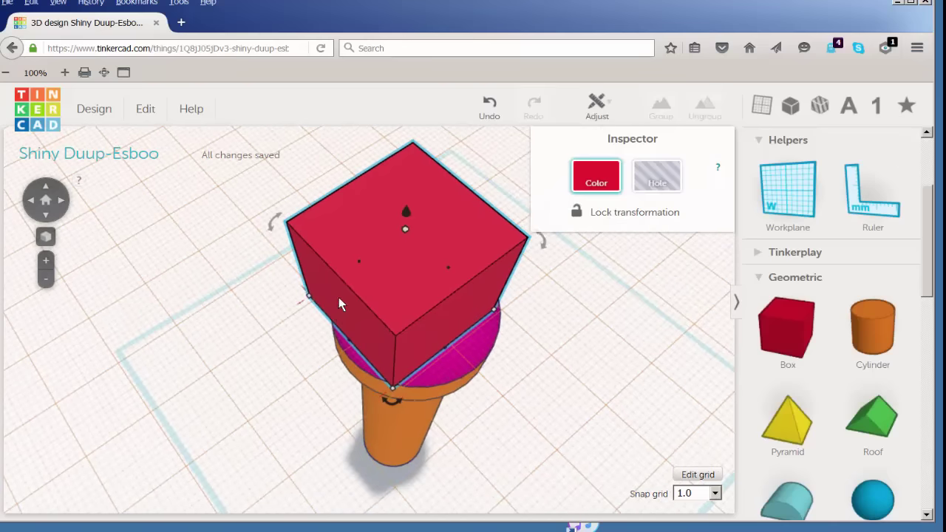
left_click_drag(309, 297, 393, 233)
right_click_drag(508, 360, 326, 350)
mouse_move(290, 352)
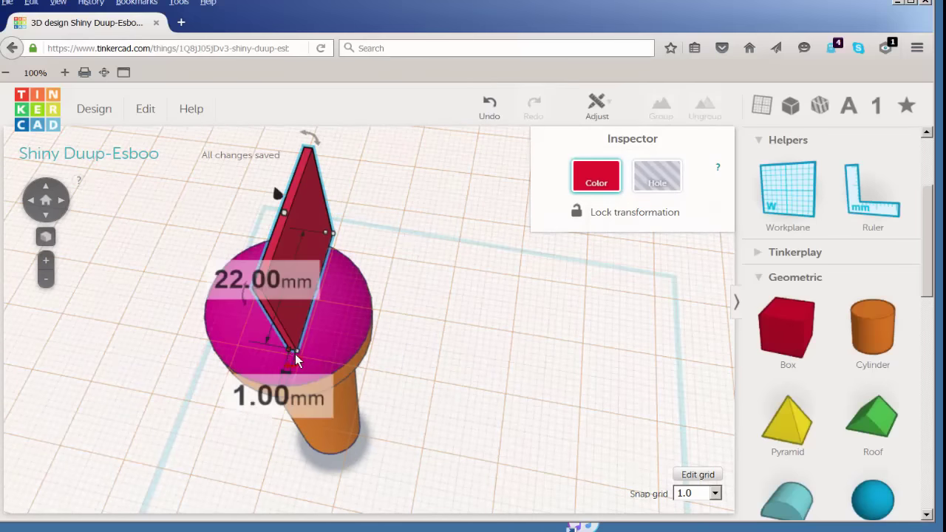
left_click_drag(289, 352, 321, 260)
left_click(464, 264)
right_click_drag(464, 264, 425, 240)
Step: Nudge the red slab into position and make a copy 5.50 mm over
left_click(407, 267)
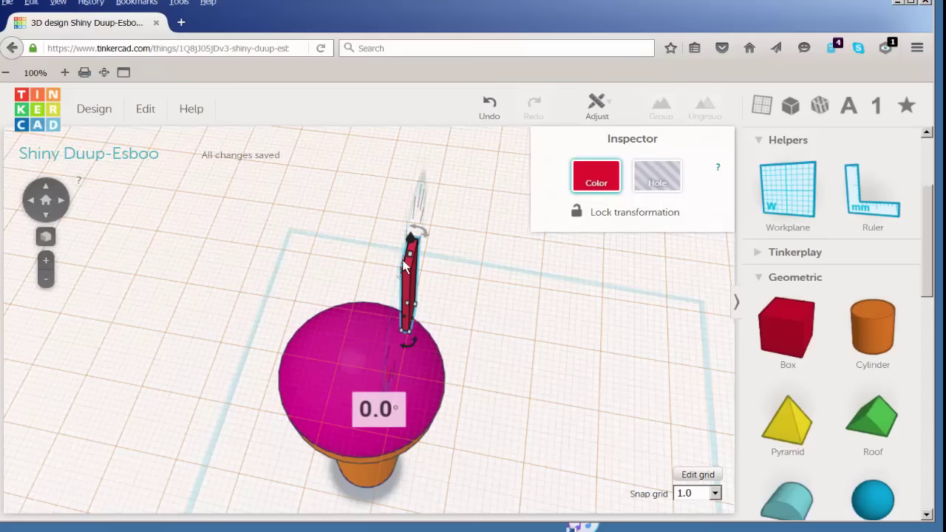
key("Right")
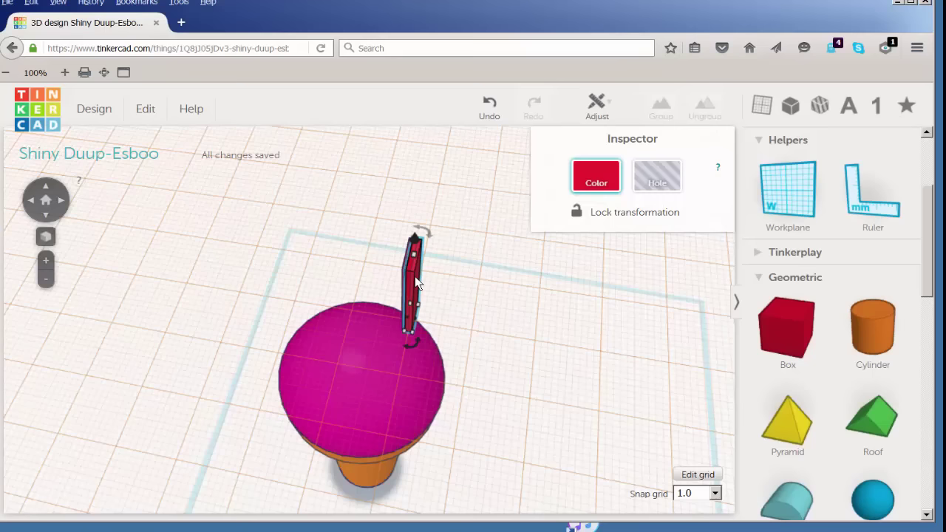
left_click_drag(416, 284, 458, 288, "alt")
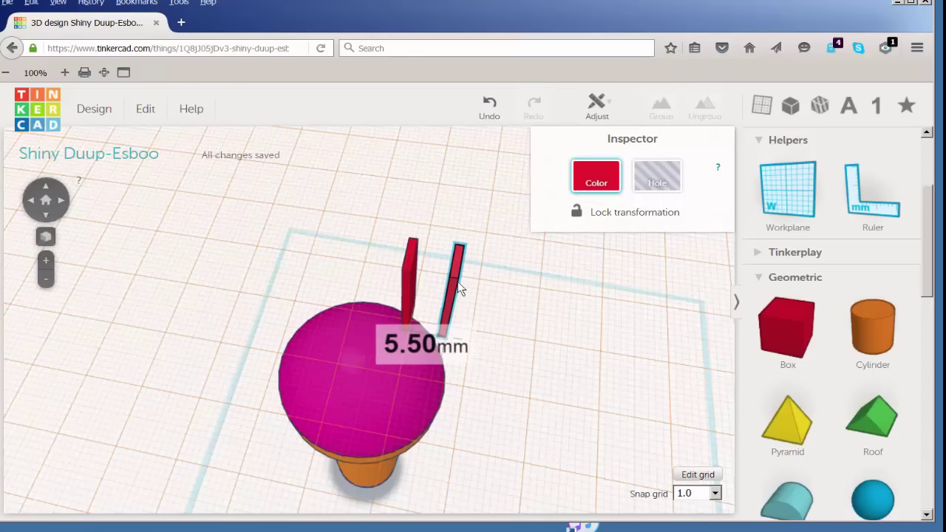
left_click(341, 303)
right_click_drag(343, 309, 389, 346)
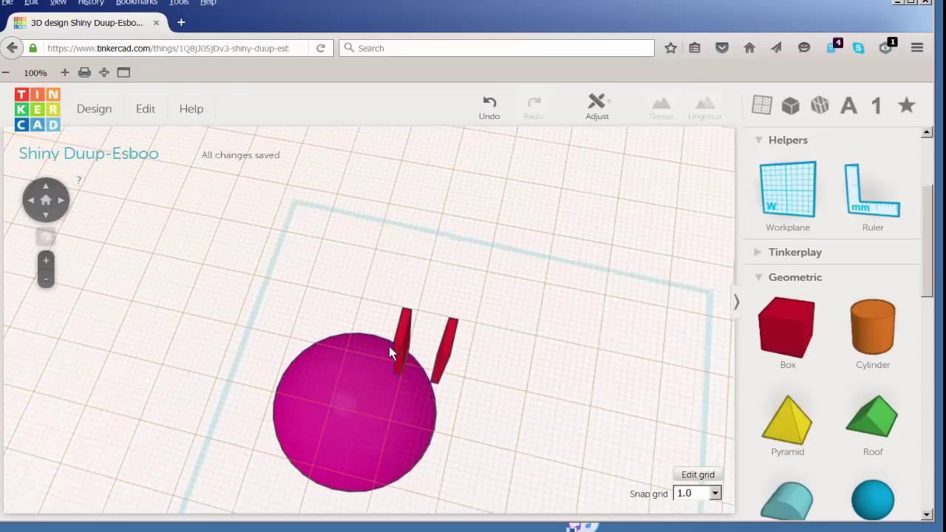
Step: Rotate the copied bar and move it across the first to form a cross on the sphere
left_click(443, 337)
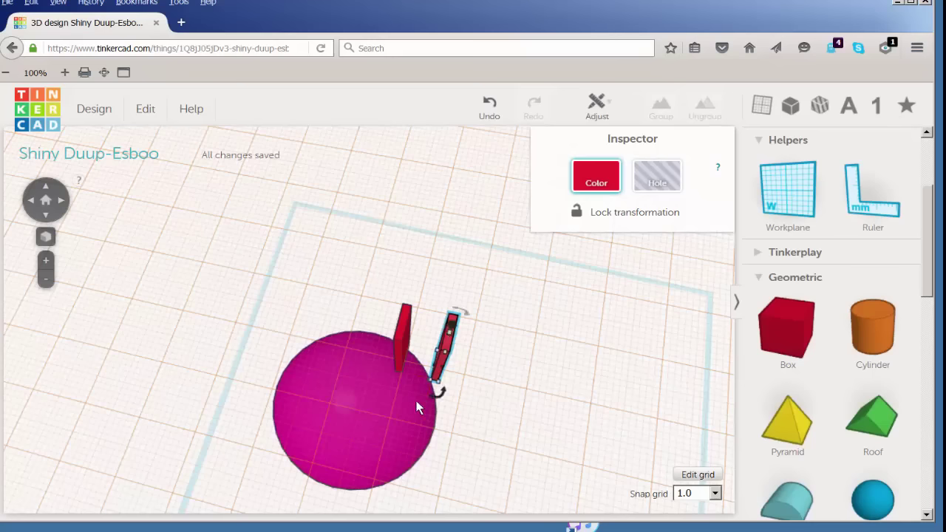
left_click_drag(431, 395, 404, 360)
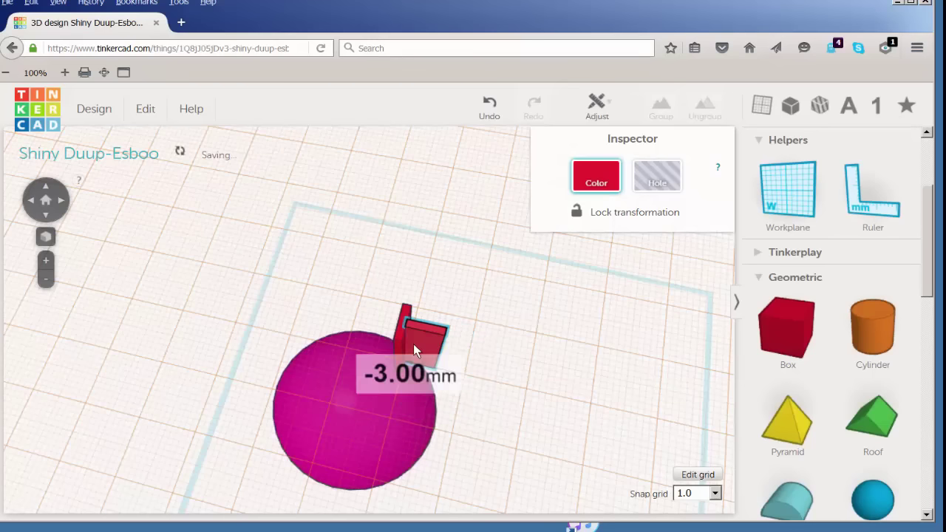
left_click_drag(413, 344, 393, 339)
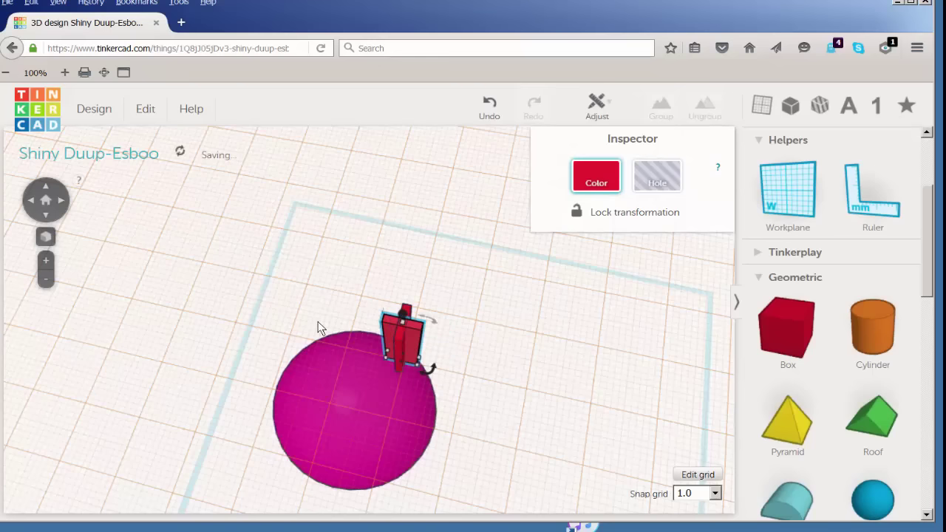
left_click(318, 329)
left_click(327, 341)
left_click(319, 279)
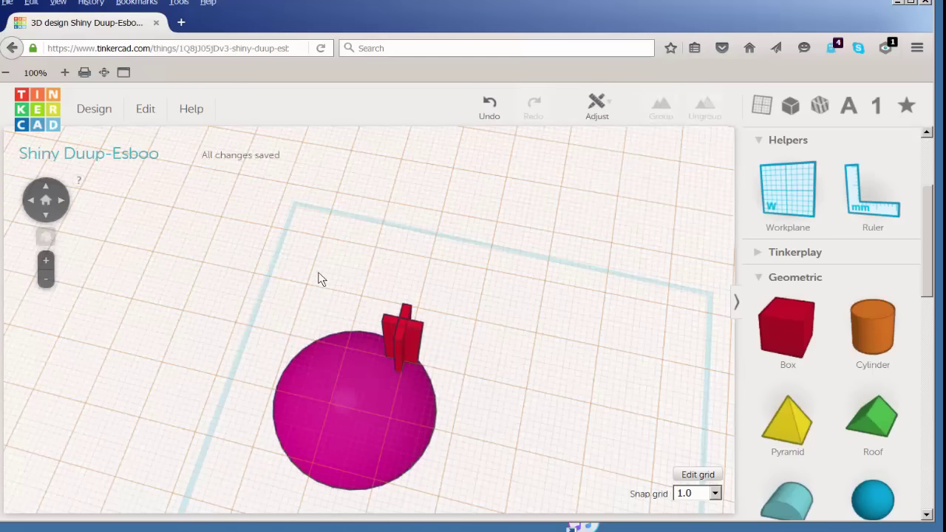
right_click_drag(319, 280, 383, 309)
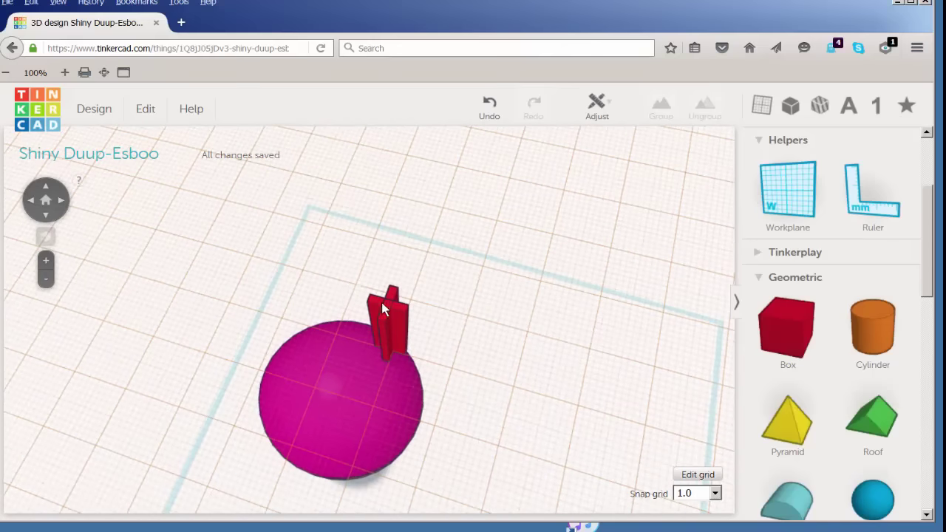
left_click(394, 309)
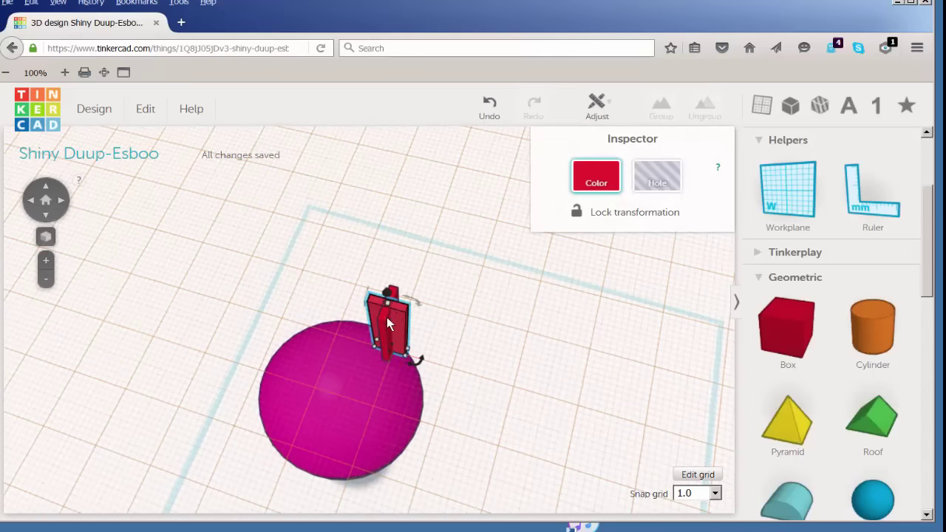
Step: Group the two red bars into a cross and place it on top of the magenta dome
left_click(382, 318, "shift")
left_click(653, 115)
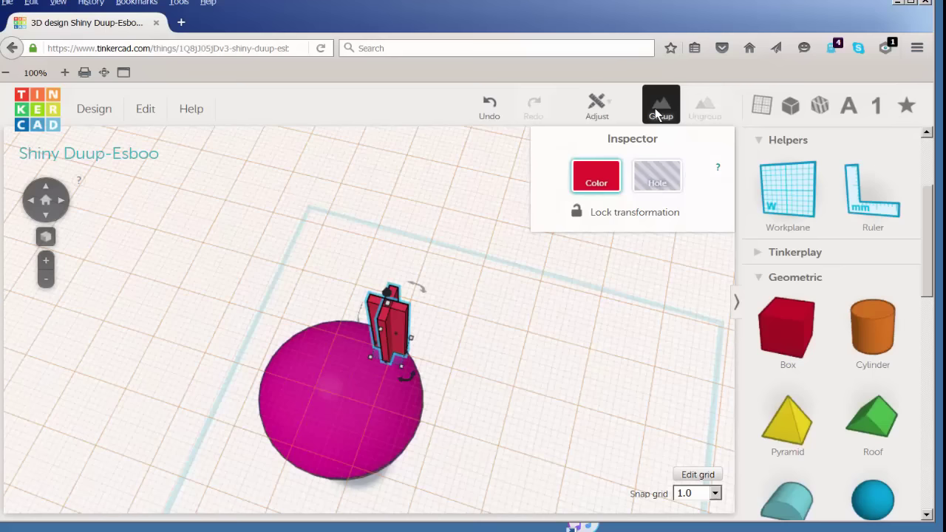
left_click_drag(392, 326, 328, 386)
right_click_drag(205, 439, 267, 384)
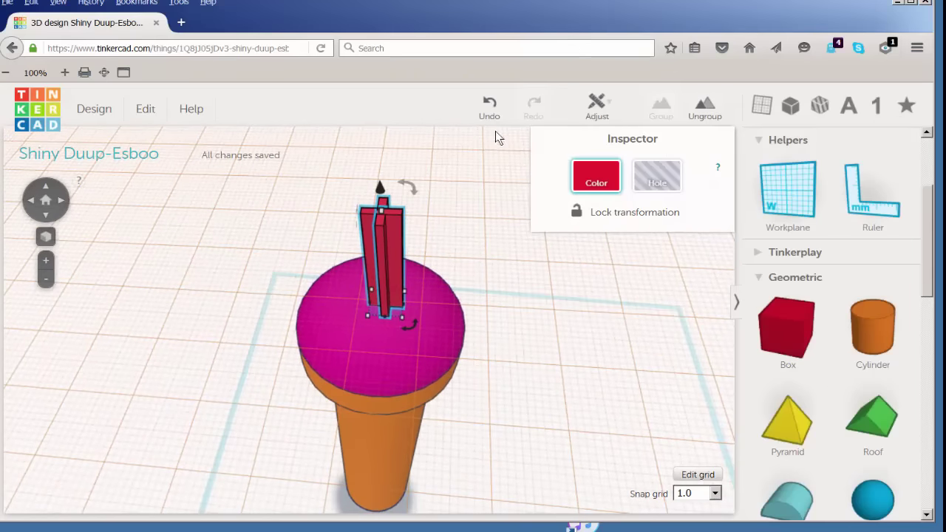
Step: Align the red cross and the magenta dome so the cross is centred on the dome
left_click(267, 222)
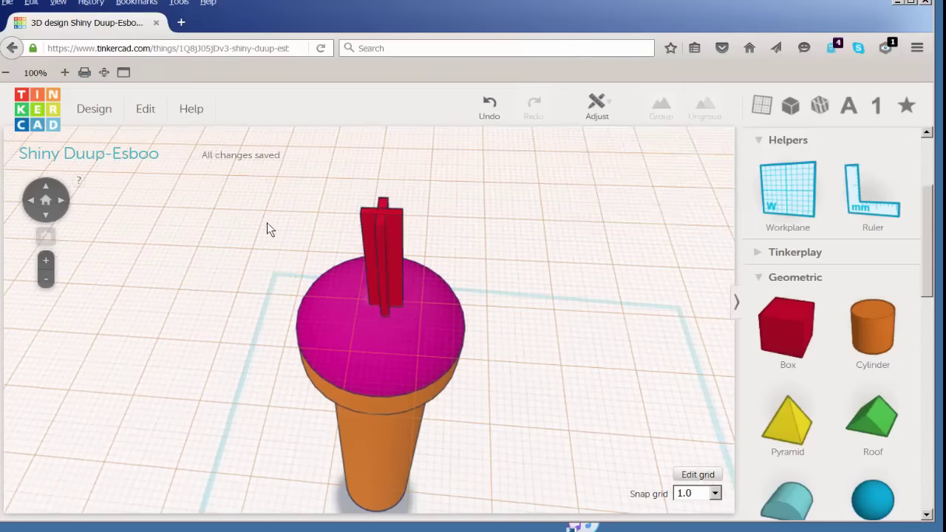
left_click(386, 218)
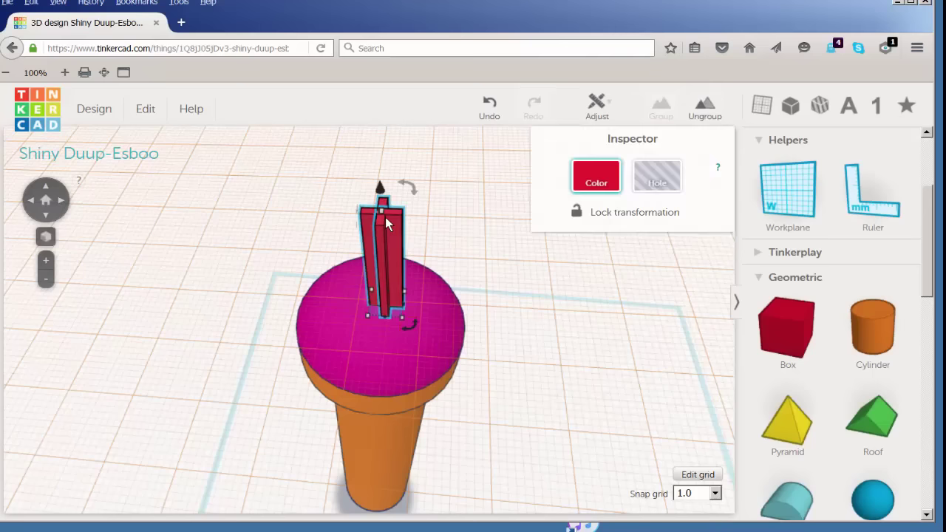
left_click(373, 344, "shift")
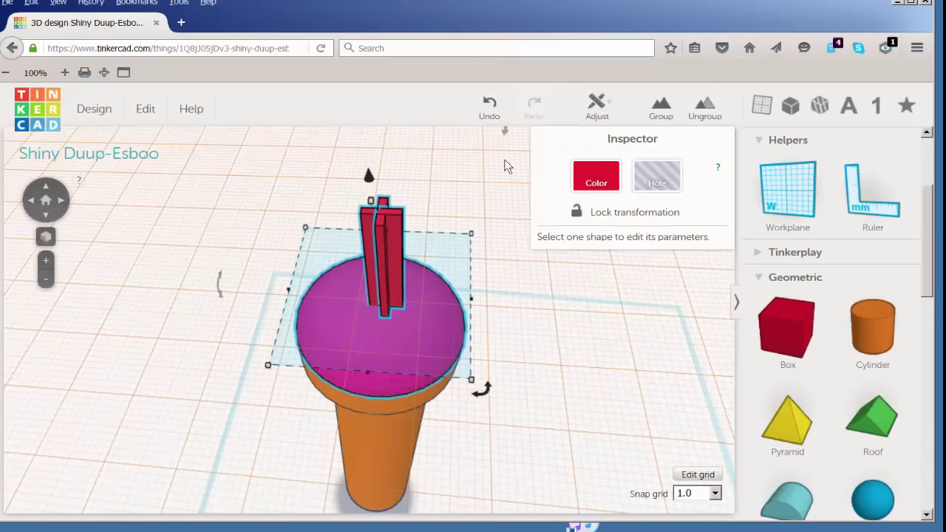
left_click(598, 107)
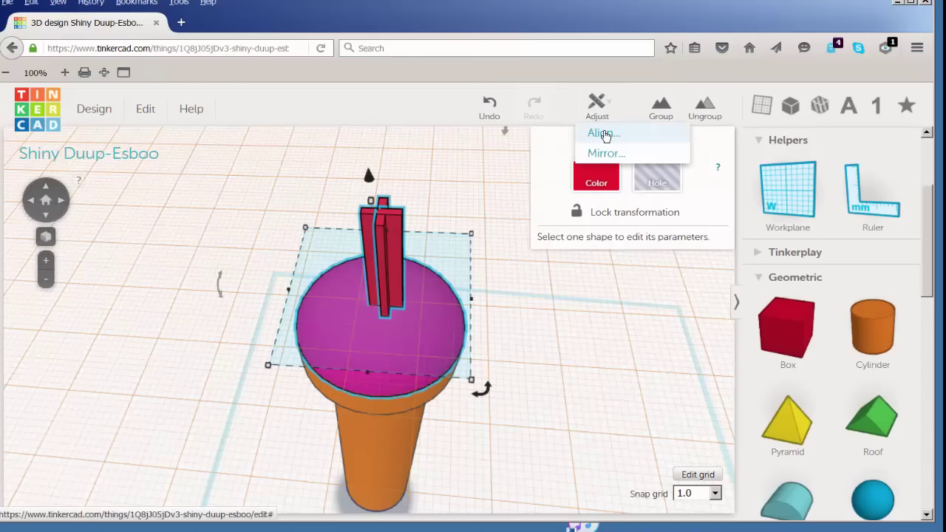
left_click(603, 134)
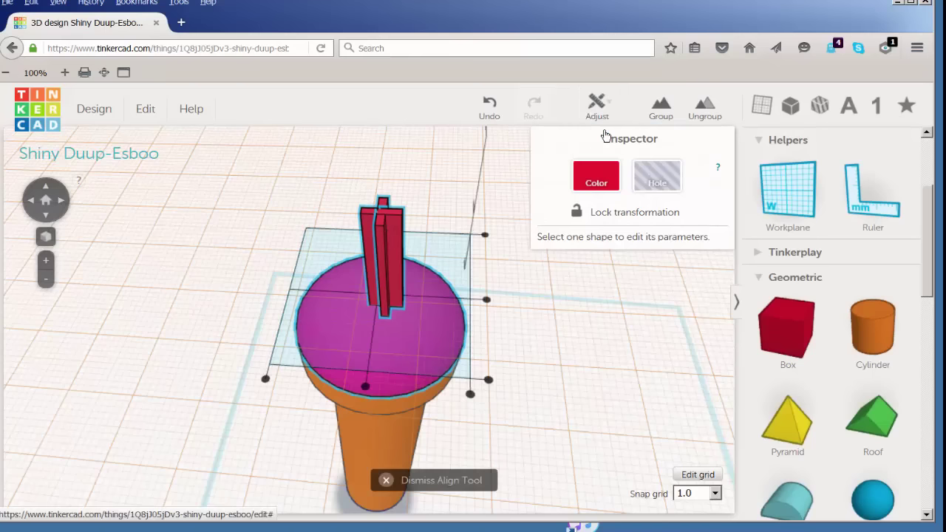
left_click(367, 384)
left_click(205, 332)
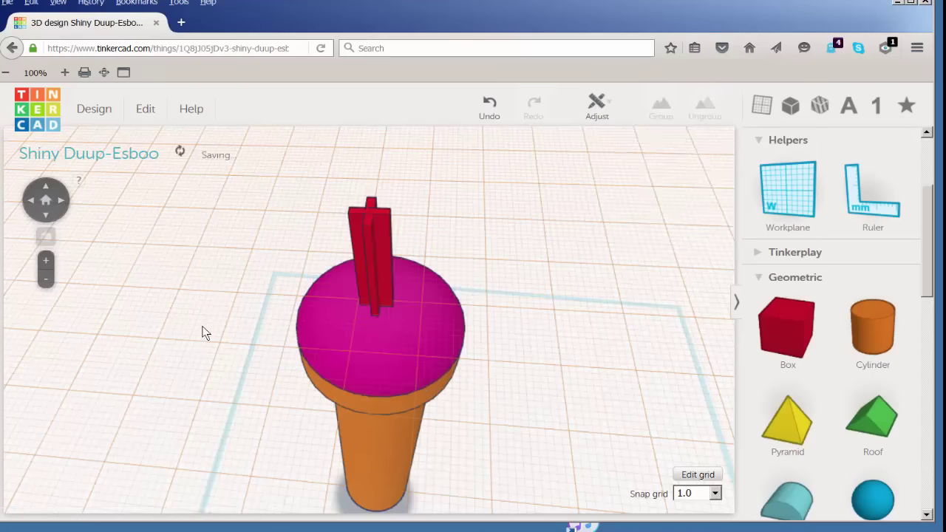
Step: Lower the red cross into the dome to an elevation of -8.00 mm
right_click_drag(205, 333, 292, 241)
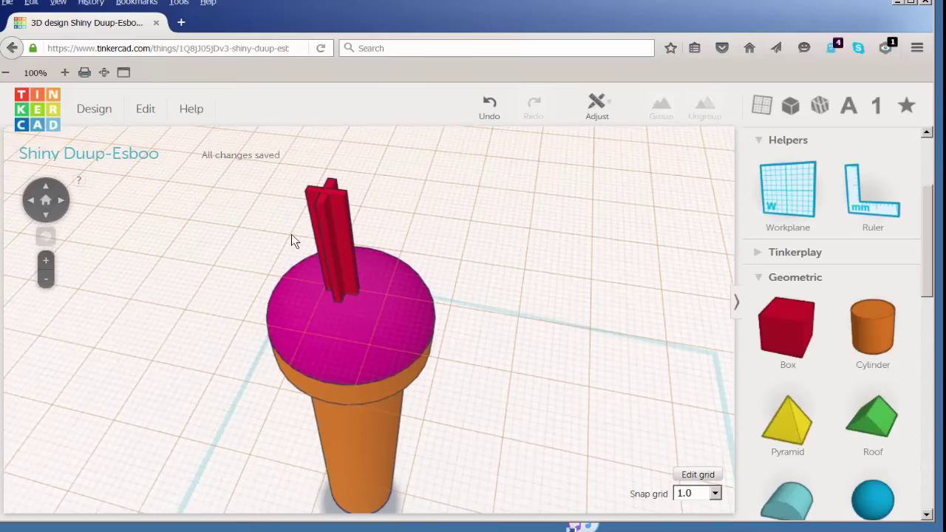
left_click(325, 212)
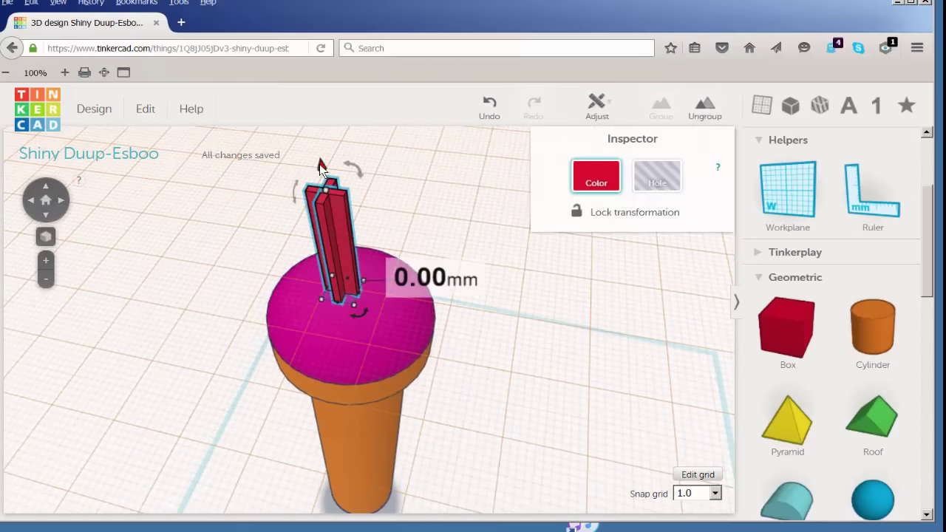
left_click_drag(322, 166, 328, 212)
right_click_drag(148, 338, 188, 406)
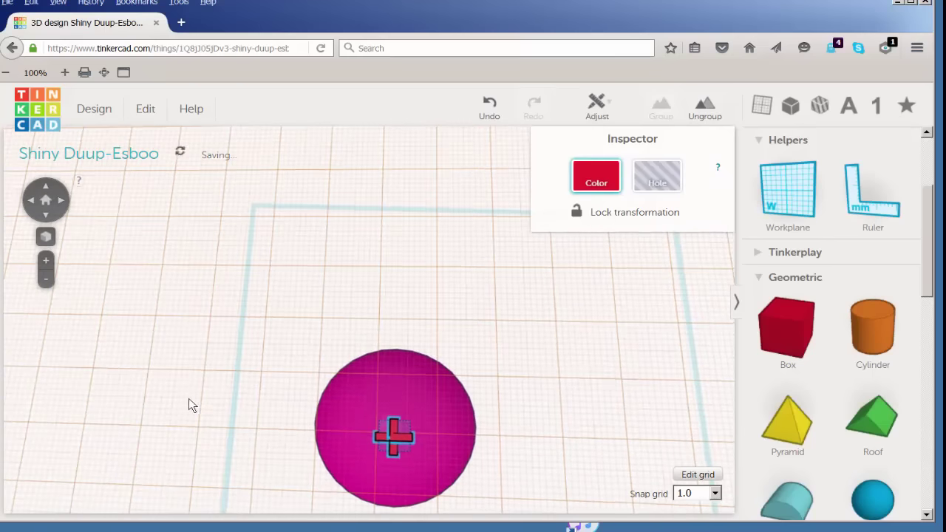
Step: Make the cross a hole and group it with the screw to cut the cross slot
right_click_drag(228, 311, 166, 250)
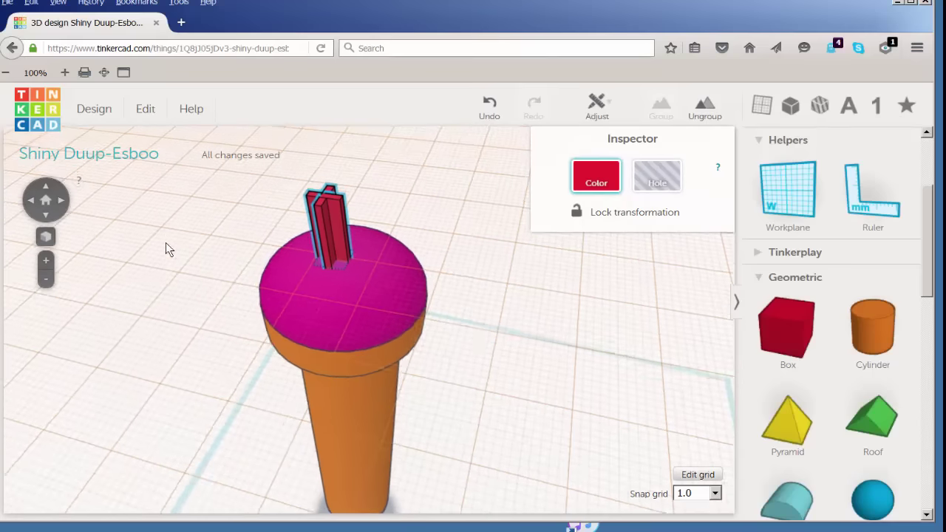
left_click(333, 222)
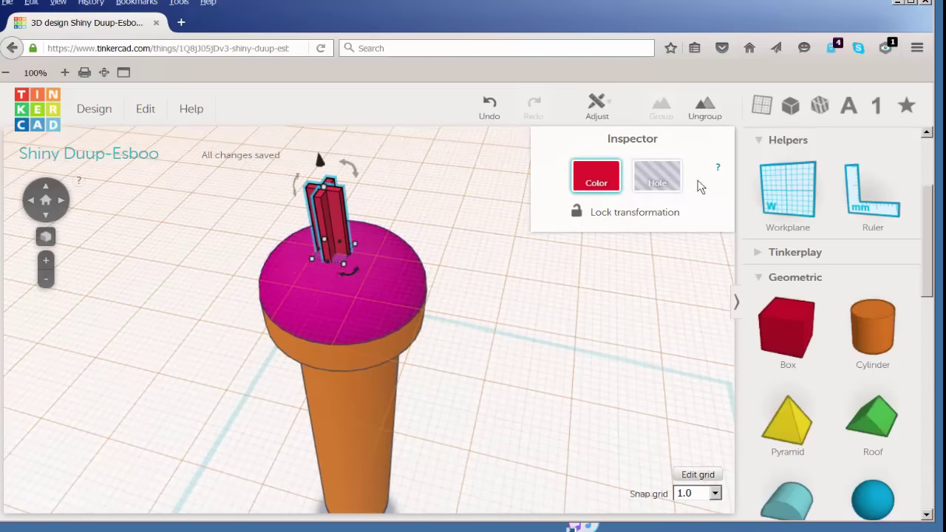
left_click(663, 182)
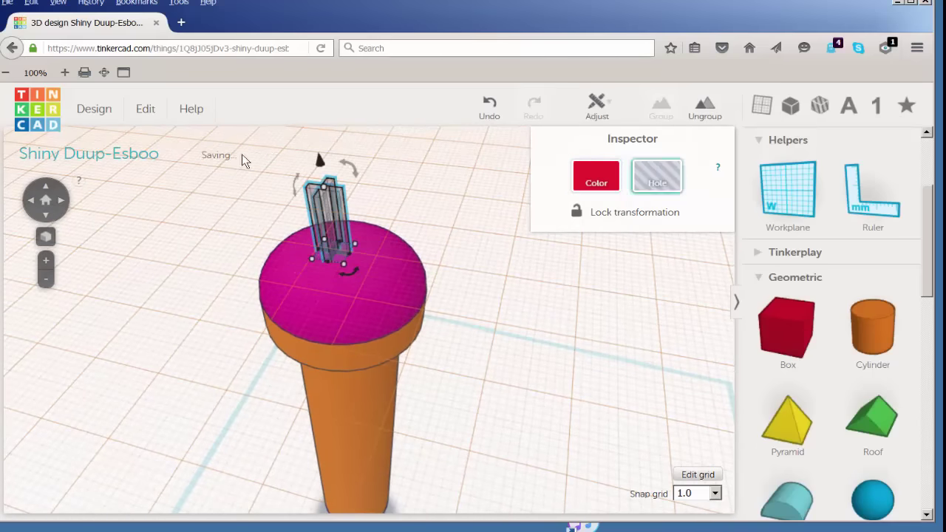
left_click_drag(232, 134, 435, 295)
left_click(658, 106)
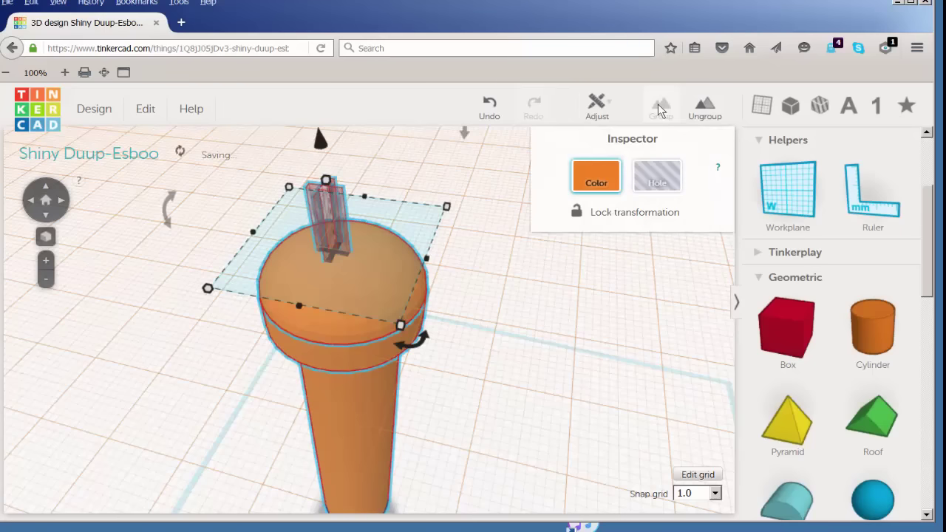
left_click(522, 302)
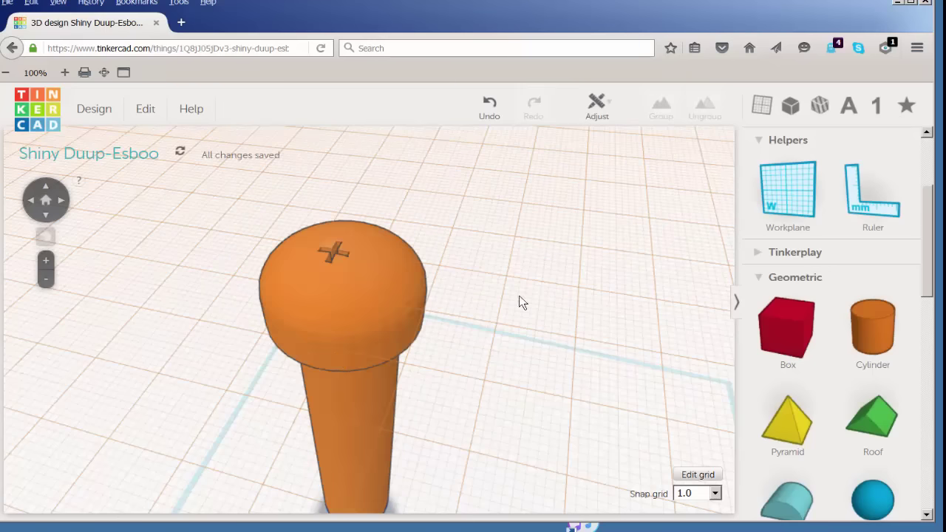
right_click_drag(228, 390, 273, 371)
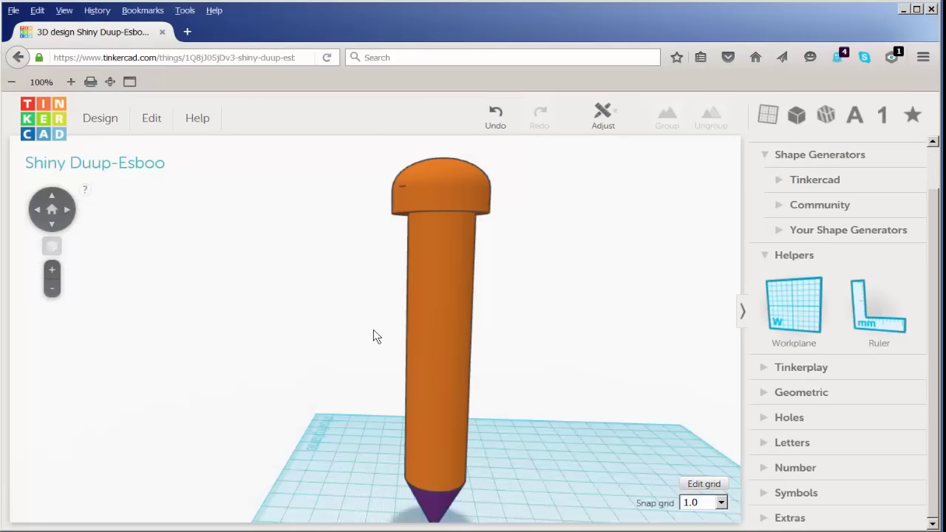
Step: Find the Tread generator among the Community shape generators and place it beside the pencil shaft
scroll(374, 336, "down", 5)
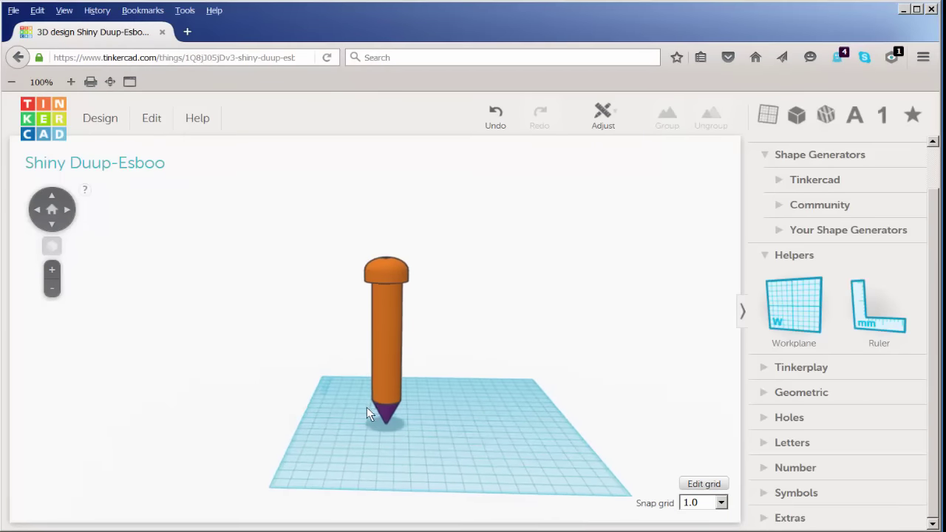
scroll(373, 384, "up", 5)
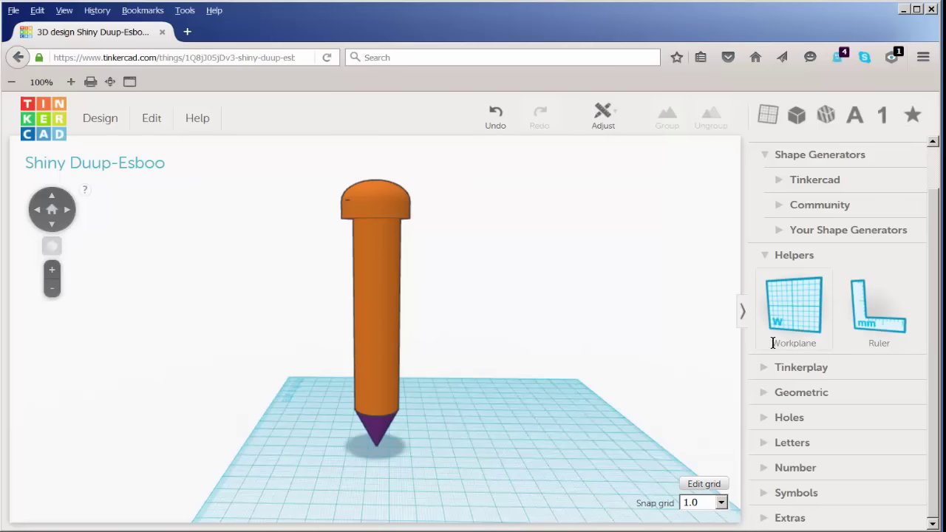
left_click(795, 205)
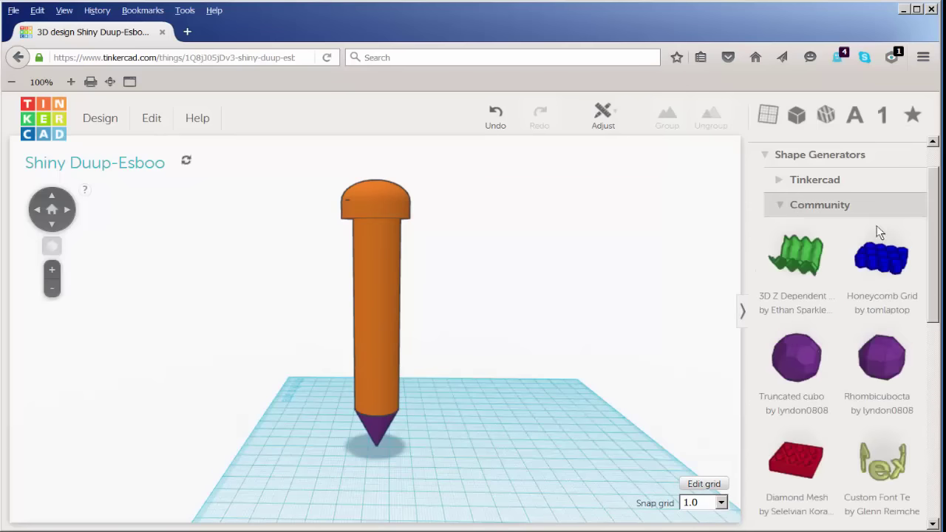
scroll(877, 226, "down", 3)
scroll(834, 356, "down", 1)
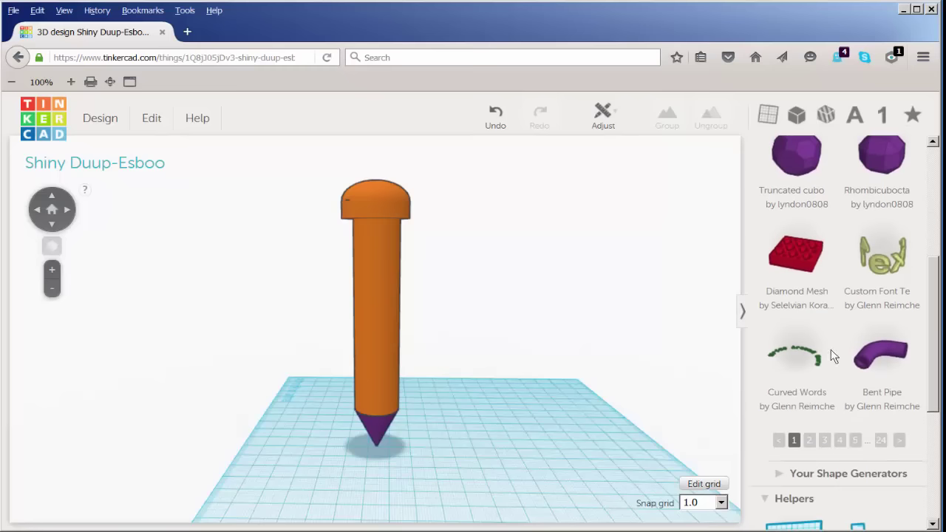
left_click(826, 440)
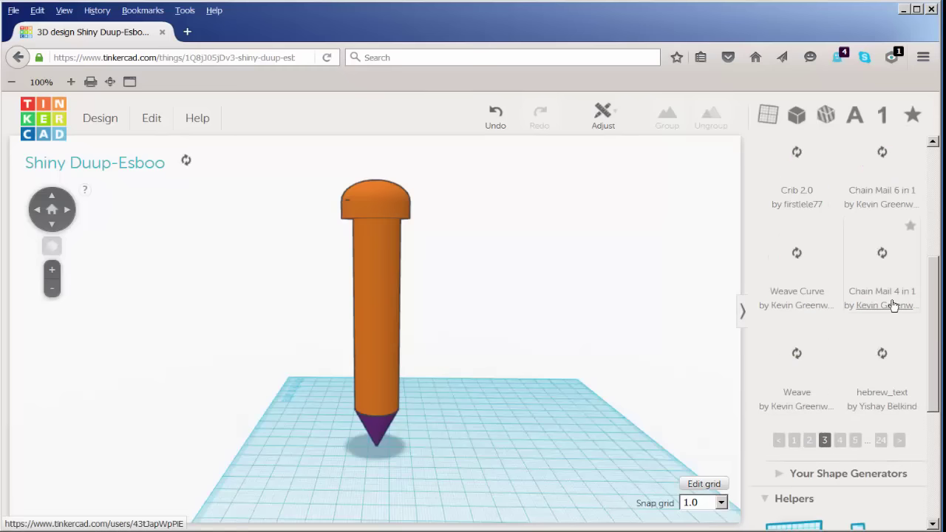
left_click_drag(935, 281, 913, 197)
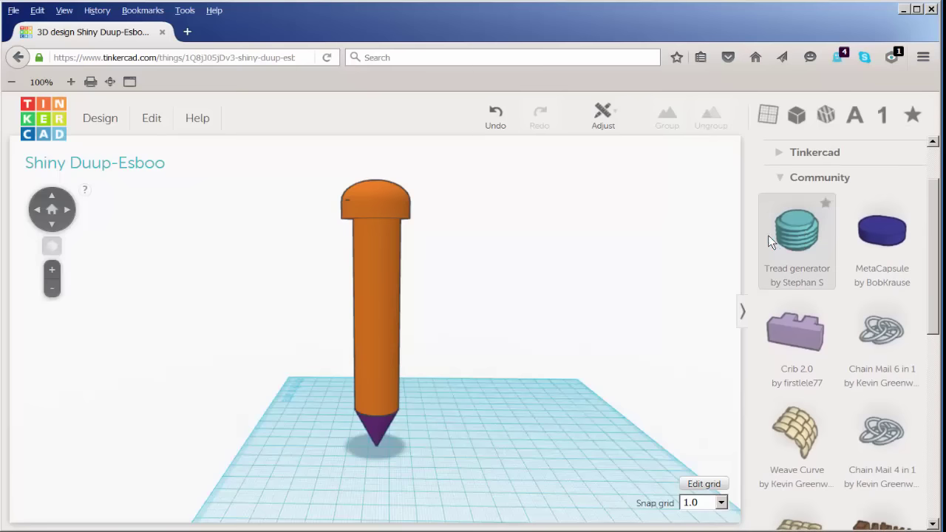
left_click_drag(475, 329, 371, 391)
left_click_drag(421, 424, 424, 425)
Step: Widen the thread's diameter to about 32 and move it under the pencil tip
scroll(391, 461, "up", 3)
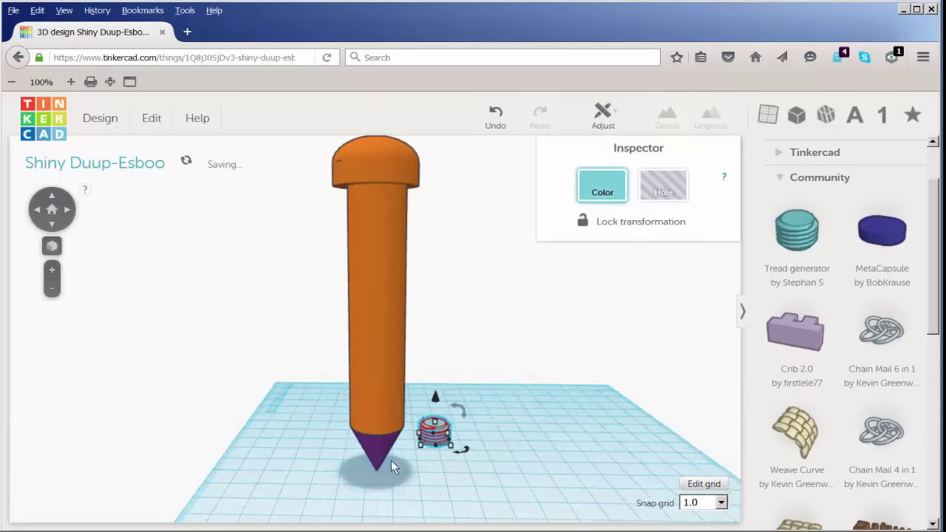
left_click(436, 440)
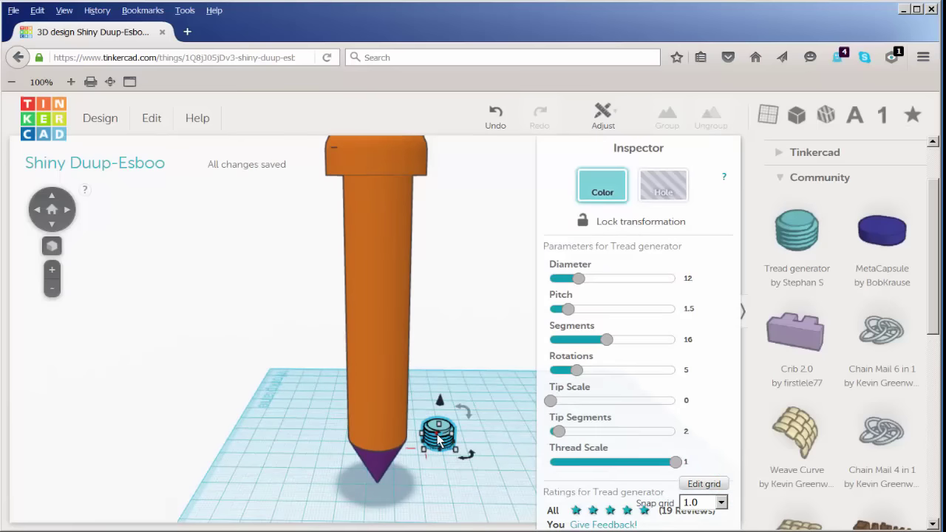
scroll(238, 368, "down", 2)
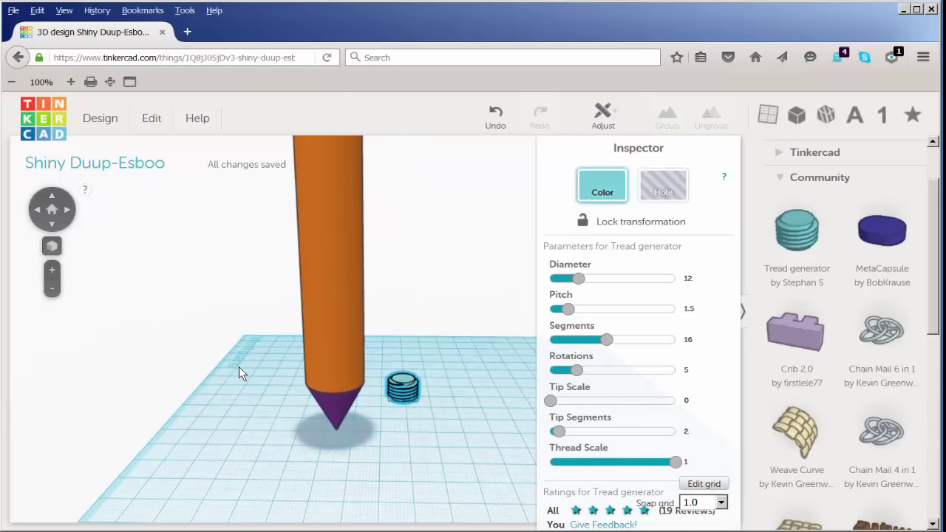
left_click_drag(583, 282, 633, 287)
mouse_move(390, 390)
left_mouse_down()
mouse_move(354, 370)
mouse_move(329, 384)
mouse_move(325, 427)
left_mouse_up()
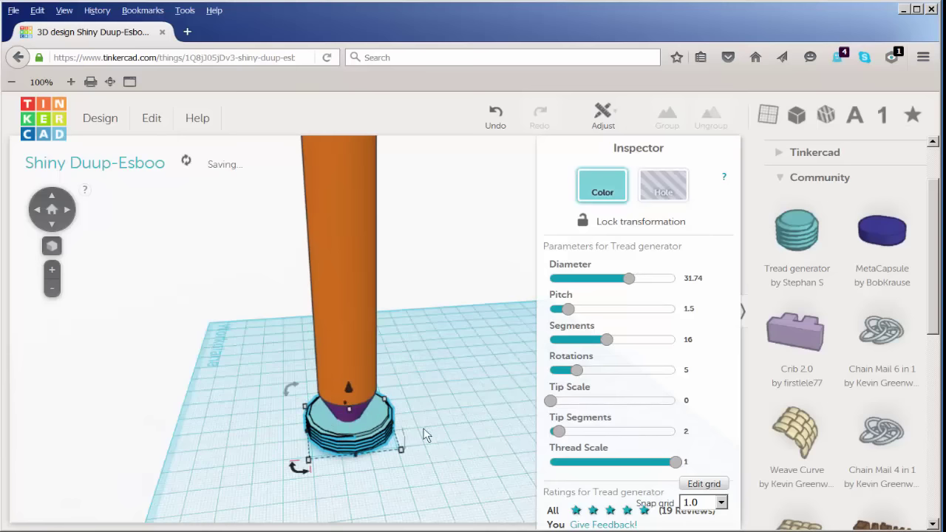
Step: Set the thread pitch to 10 and stretch it to about 103 mm, just under the head
scroll(481, 391, "down", 2)
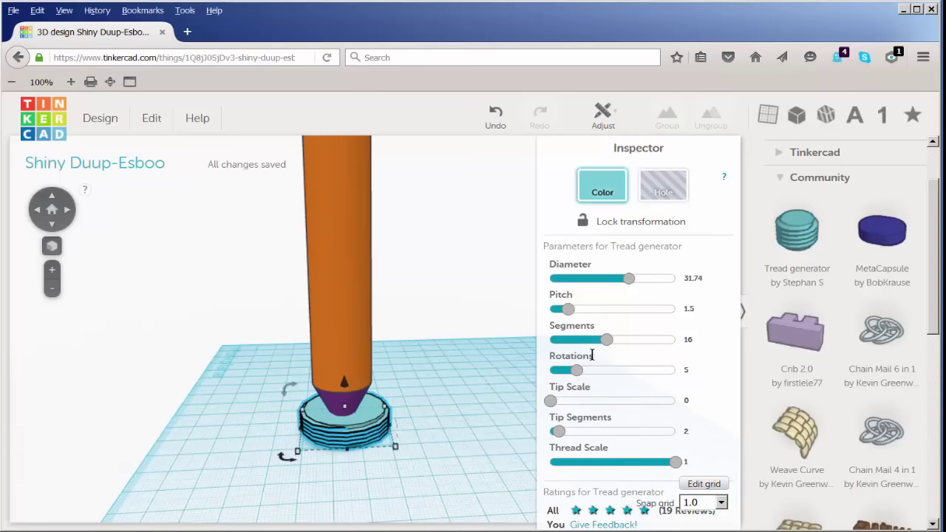
left_click_drag(569, 310, 703, 320)
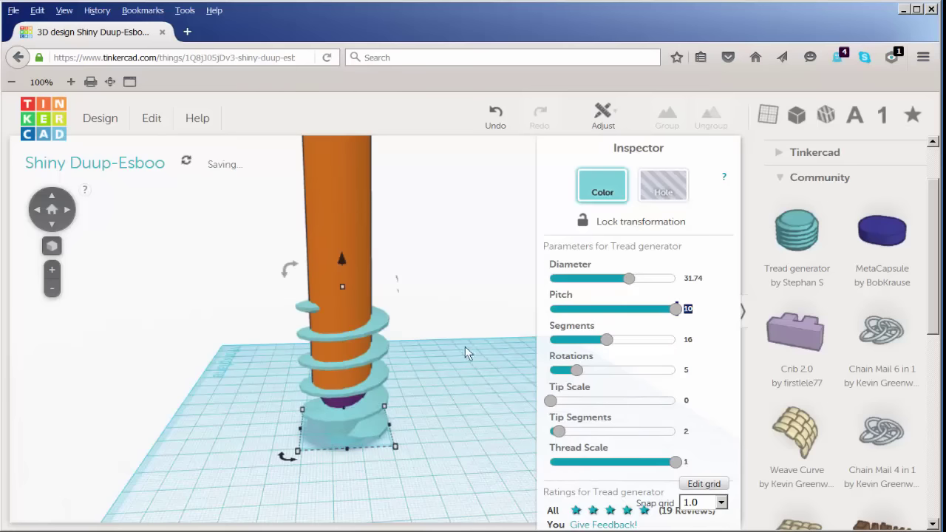
left_click_drag(343, 265, 337, 215)
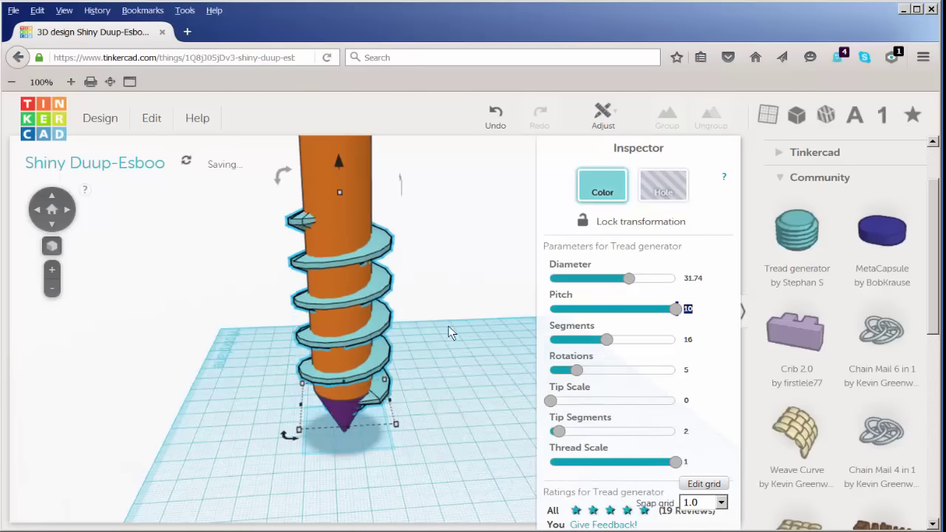
scroll(448, 325, "down", 5)
scroll(351, 325, "up", 3)
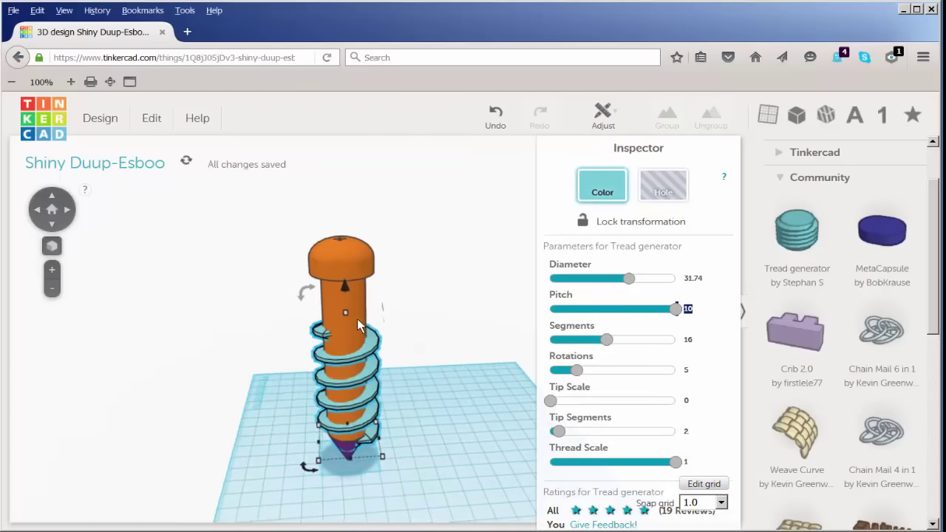
left_click_drag(357, 318, 332, 253)
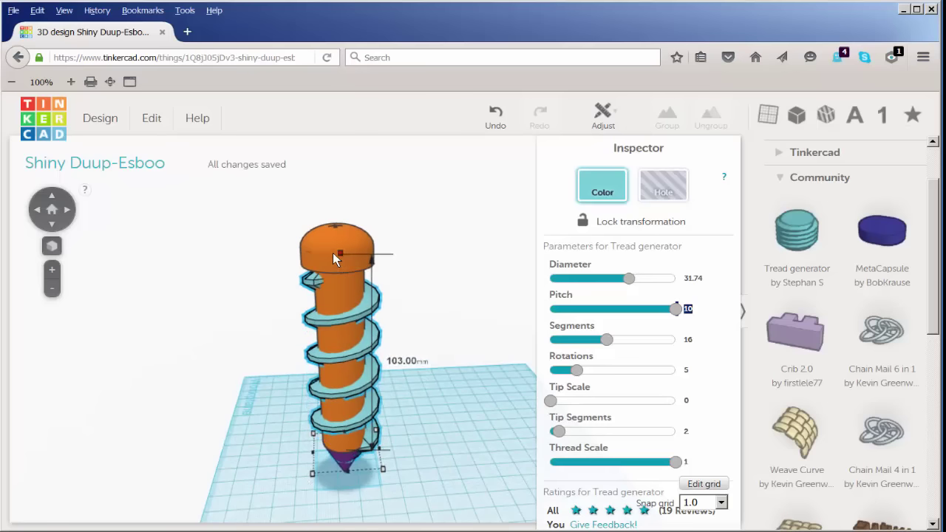
left_click(462, 331)
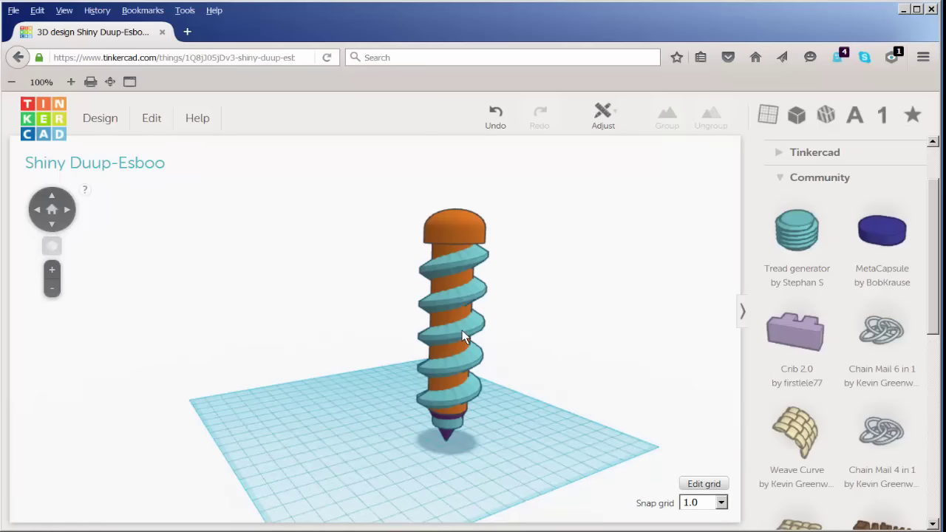
Step: Set the thread's Segments value to 18
left_click(462, 336)
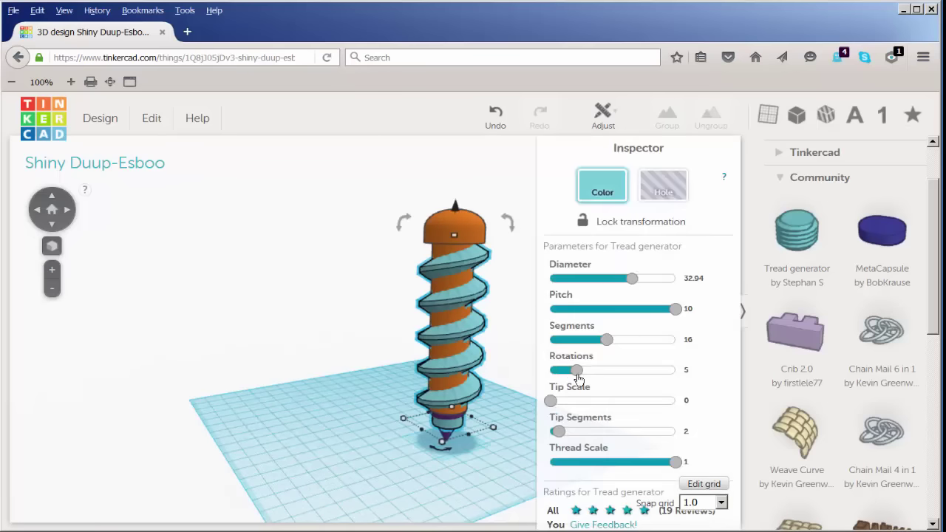
left_click_drag(576, 374, 577, 374)
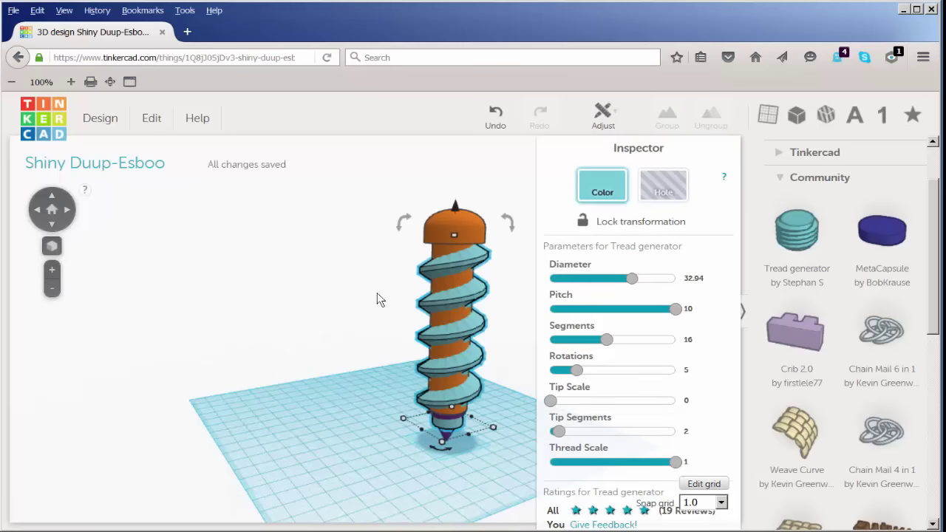
mouse_move(606, 342)
left_mouse_down()
mouse_move(597, 341)
mouse_move(615, 341)
left_mouse_up()
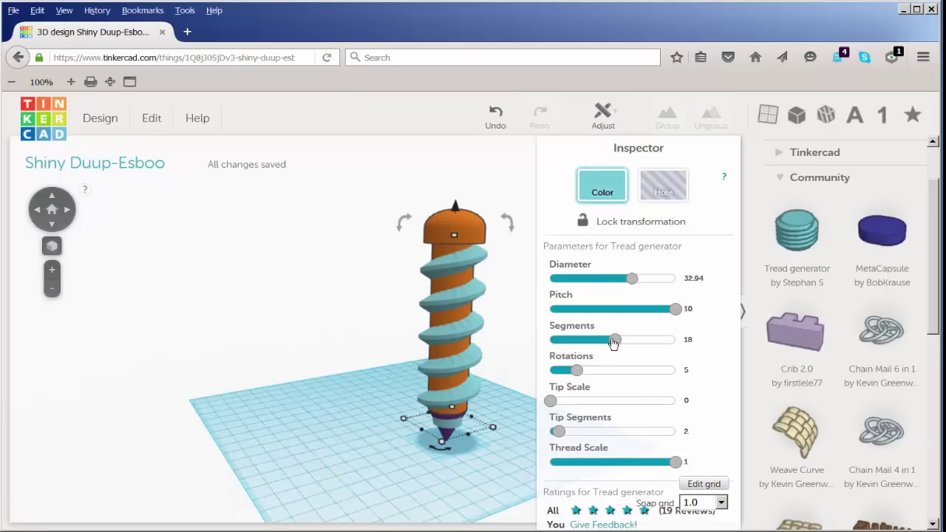
right_click_drag(300, 380, 411, 373)
left_click(411, 372)
left_click(303, 293)
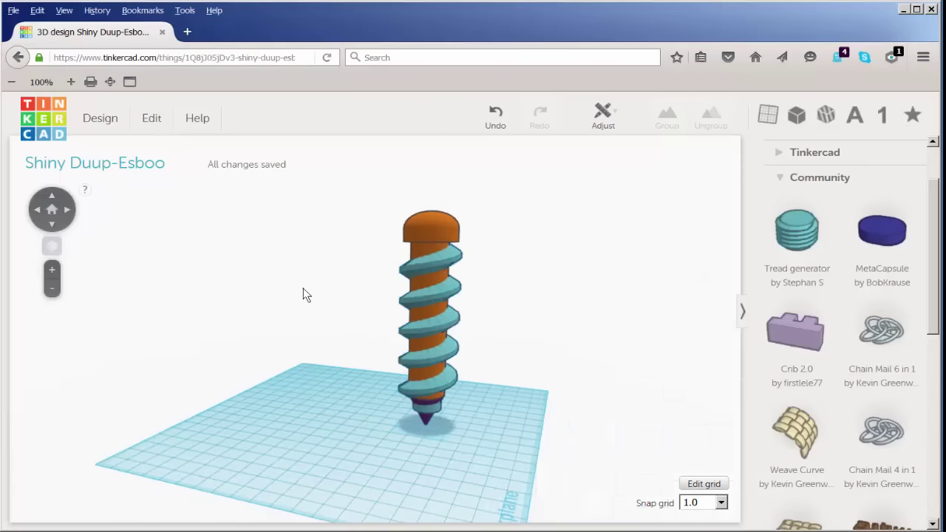
Step: Group the head, shaft and thread into one purple screw
right_click_drag(250, 357, 276, 419)
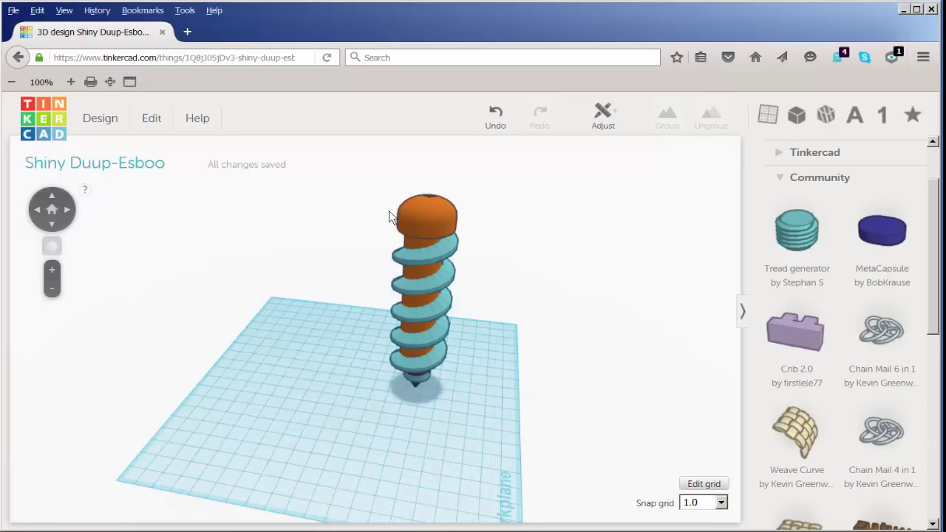
left_click_drag(330, 162, 519, 436)
left_click(667, 116)
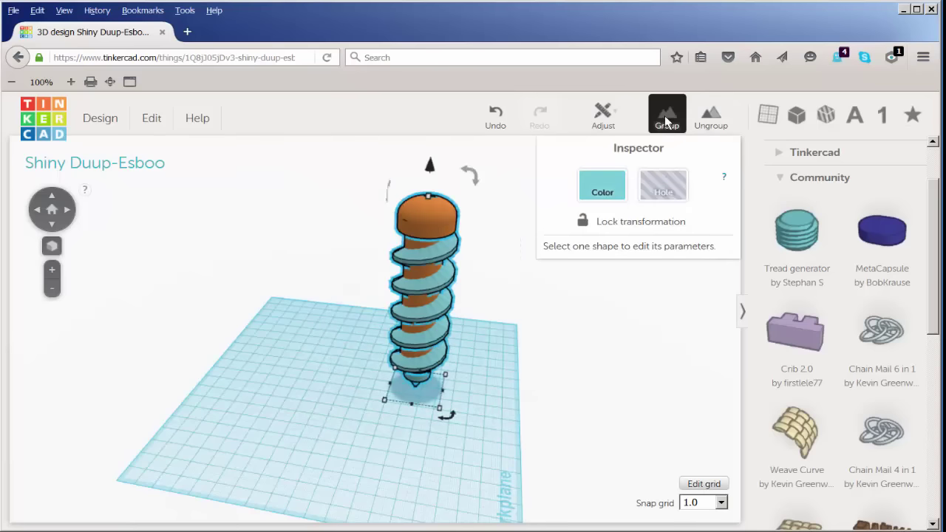
left_click(603, 336)
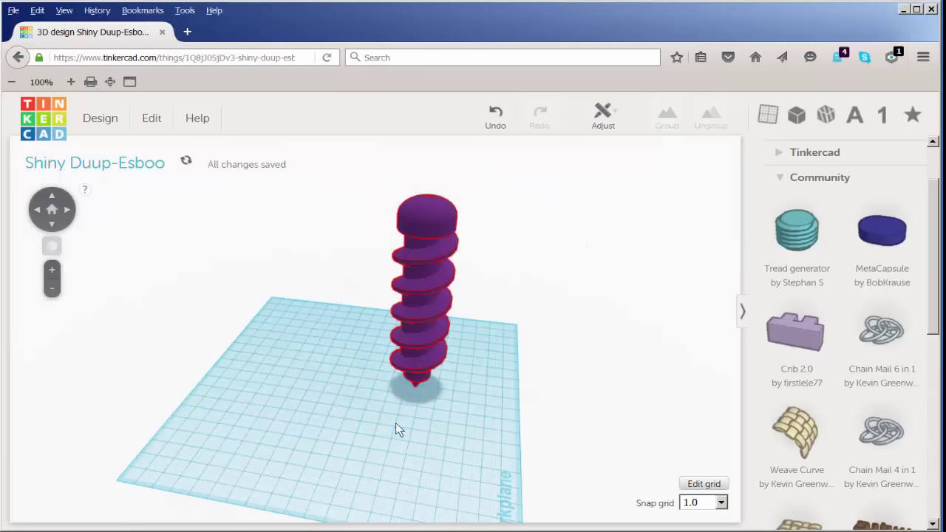
Step: Return from the editor to the Tinkercad designs dashboard
right_click_drag(397, 429, 91, 401)
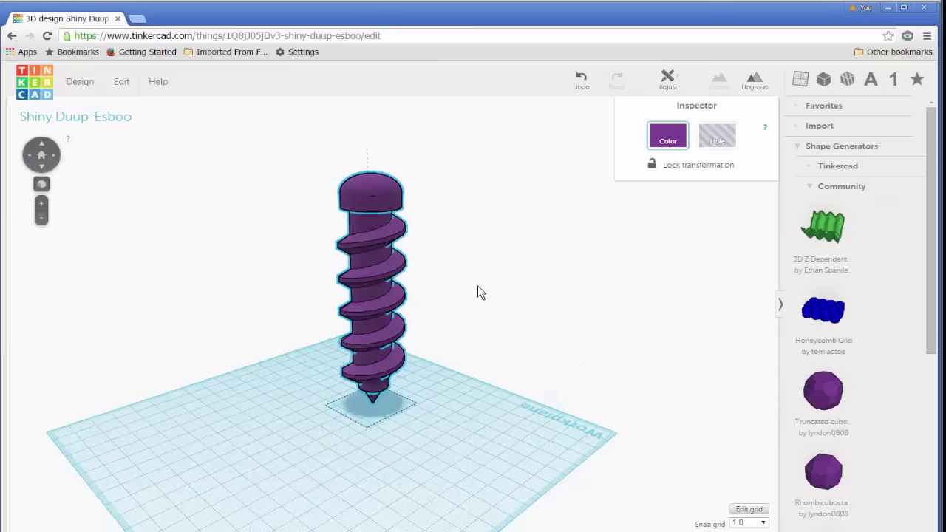
right_click_drag(465, 286, 332, 279)
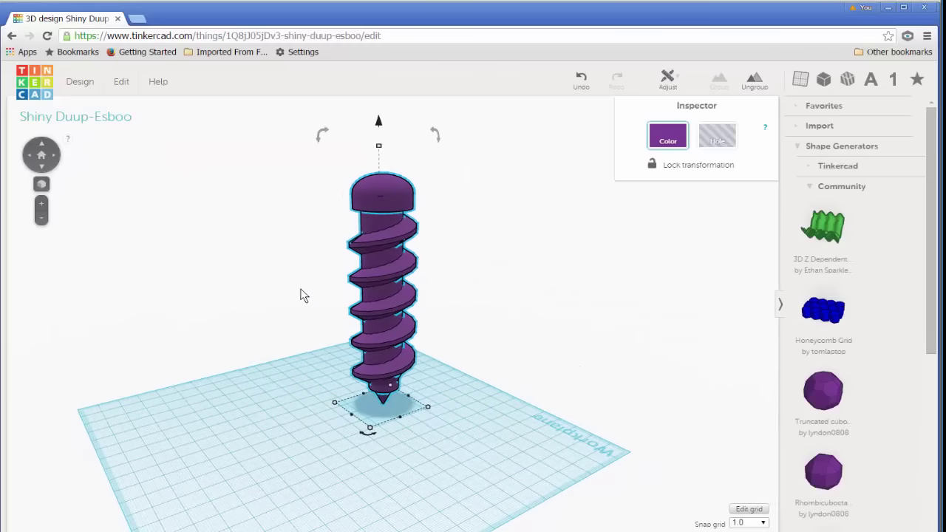
scroll(302, 292, "down", 3)
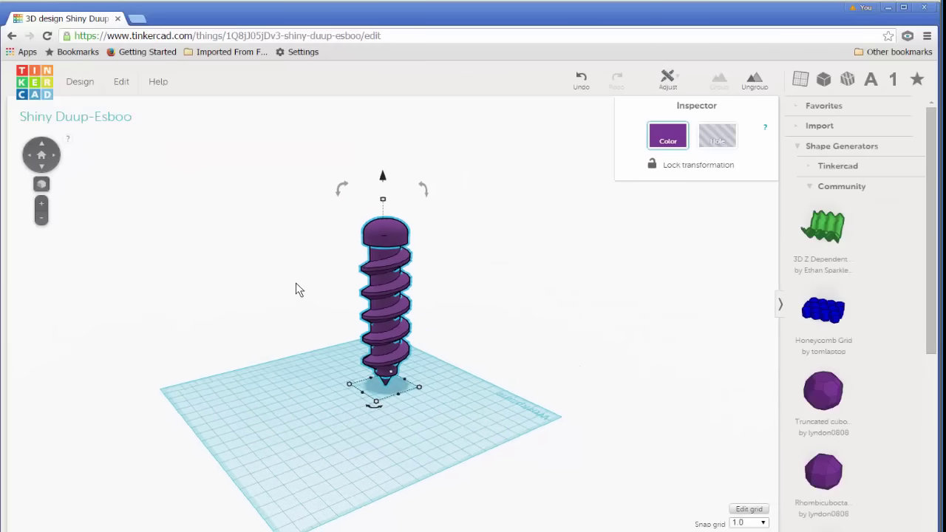
left_click(39, 84)
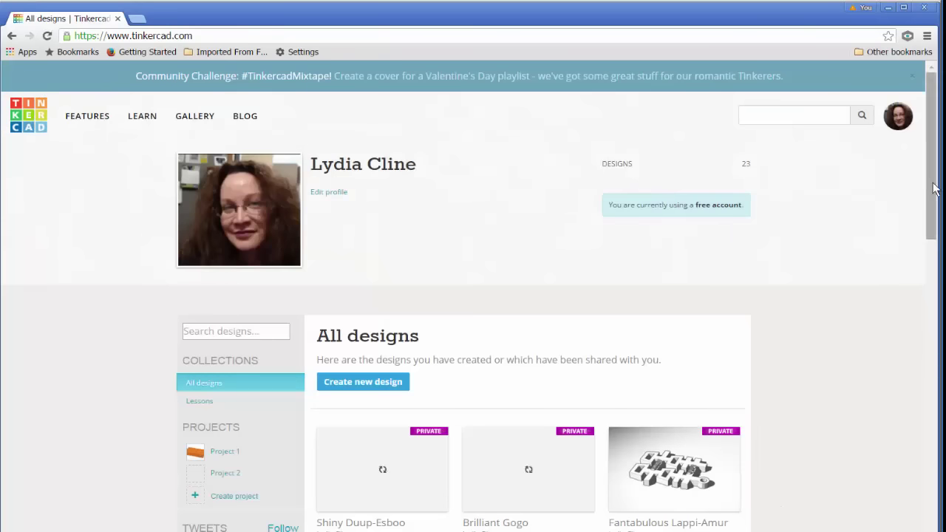
Step: Download the Shiny Duup-Esboo design as an .STL file for 3D printing
scroll(924, 181, "down", 2)
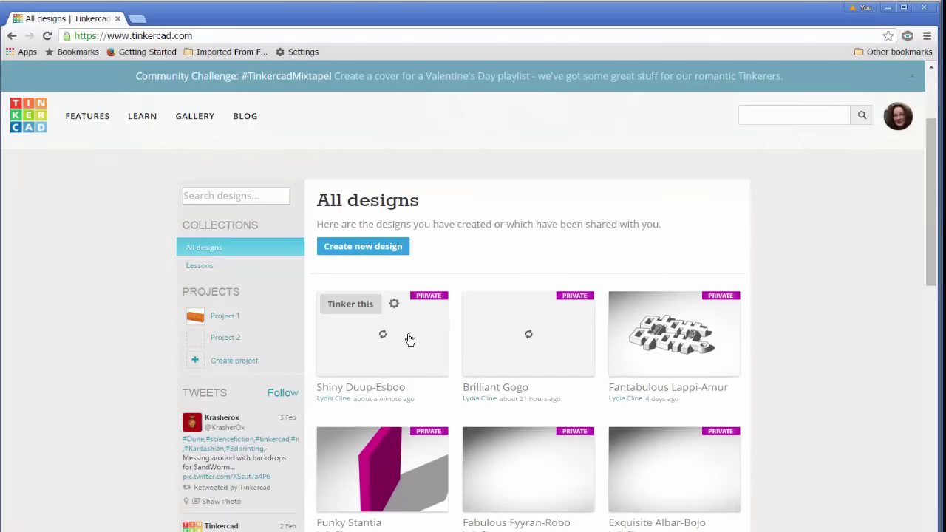
left_click(408, 334)
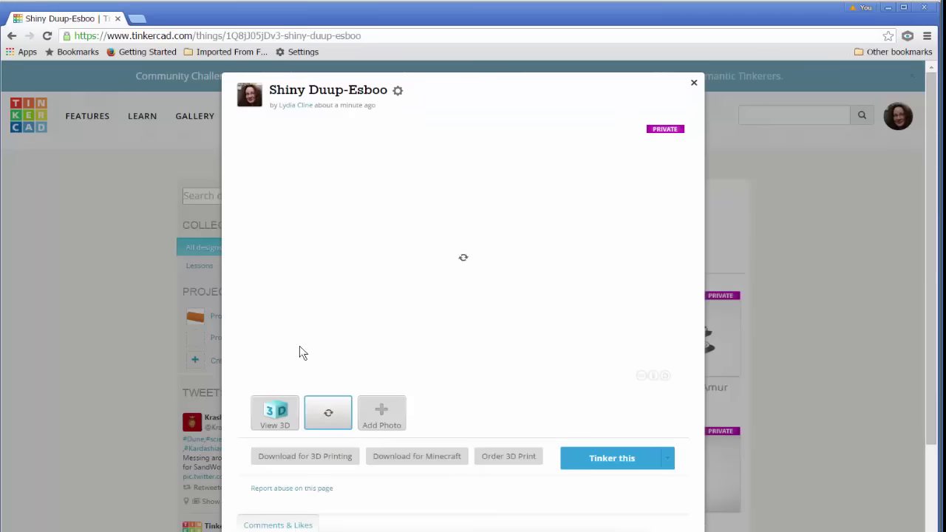
left_click(297, 458)
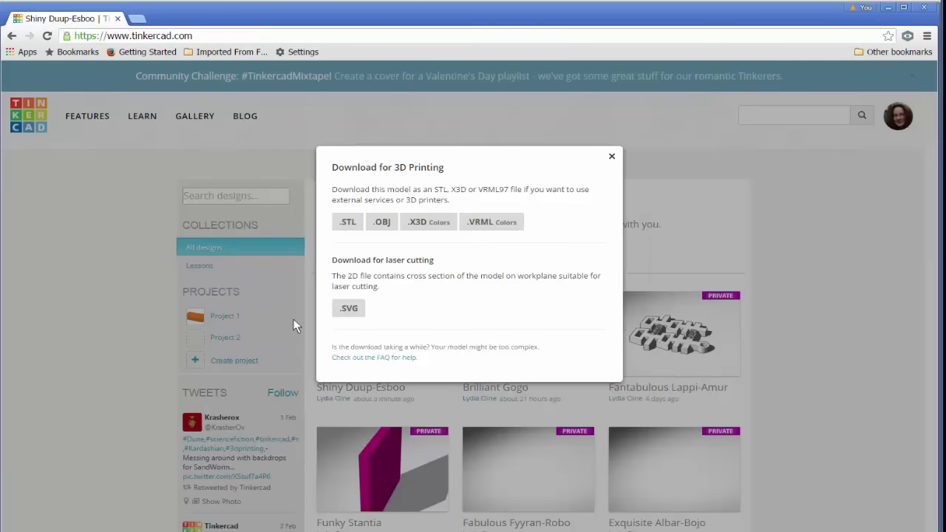
left_click(348, 225)
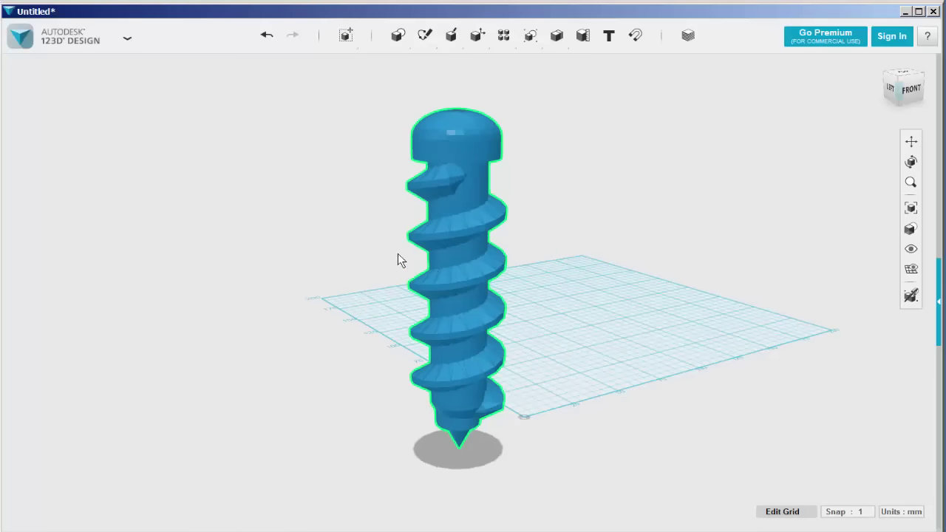
Step: Convert the imported screw mesh to a solid with Convert Mesh To Solid
left_click(446, 261)
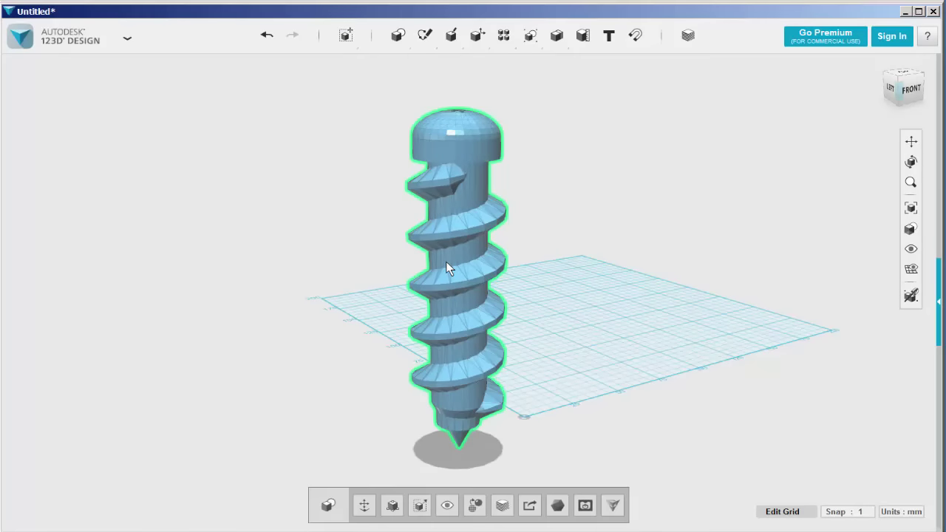
left_click(475, 509)
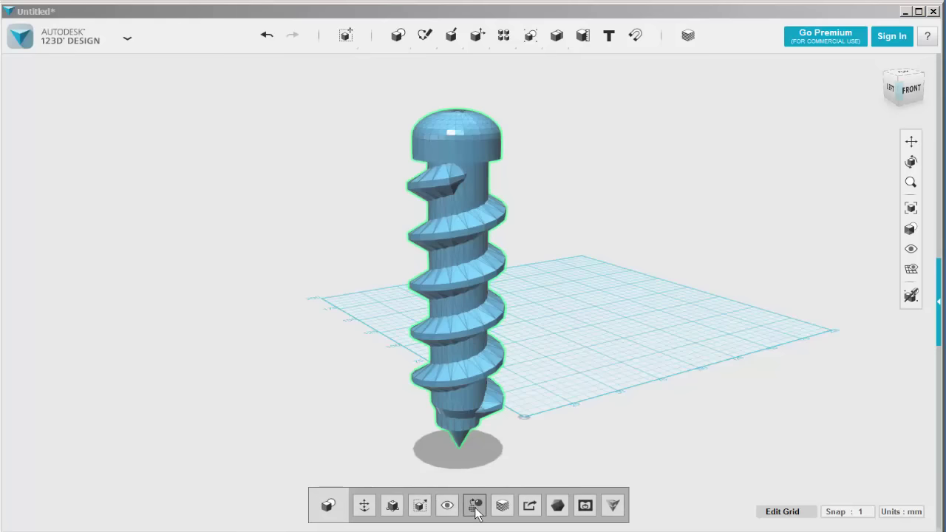